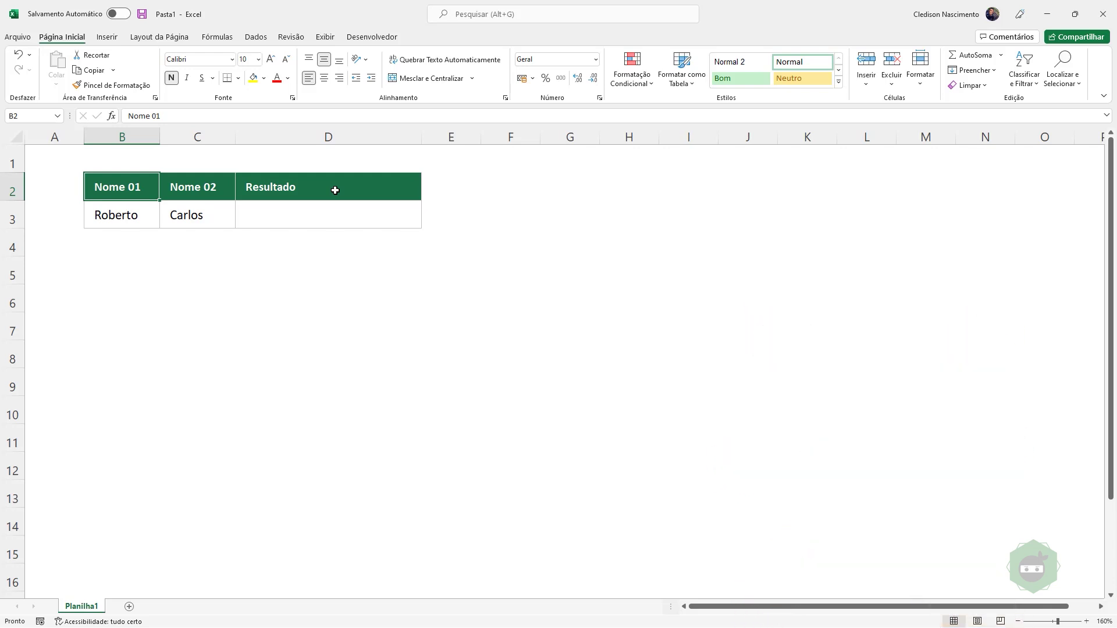
Step: Select columns B and C (Nome 01, Nome 02) and widen them to fit the names
mouse_move(131, 136)
mouse_down()
mouse_move(186, 137)
mouse_move(174, 136)
mouse_up()
click(286, 219)
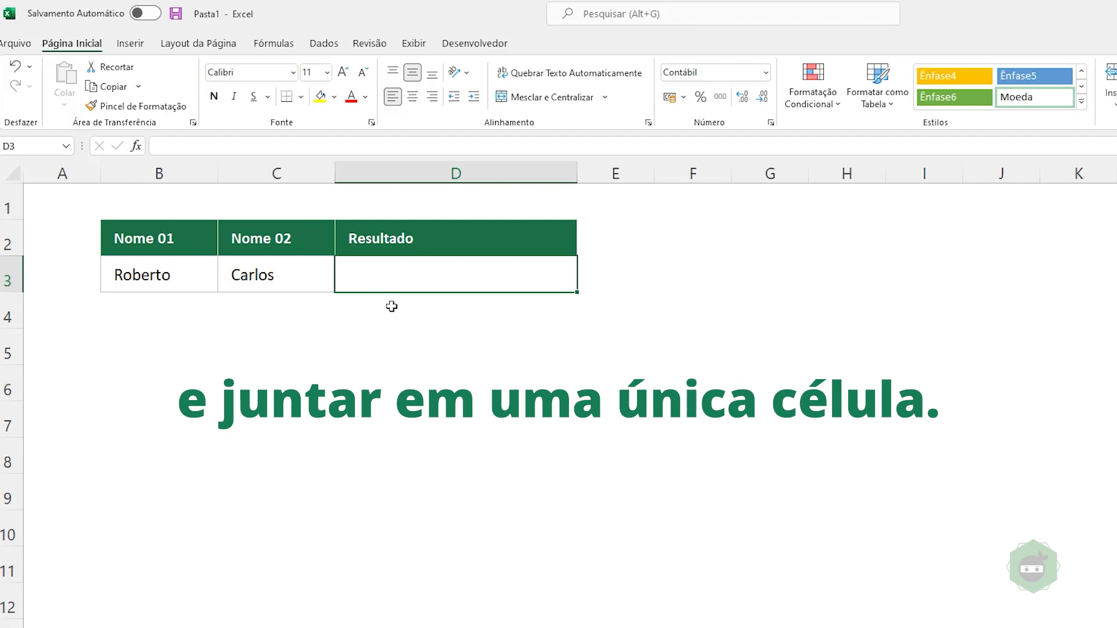
Step: Type the full name Roberto Carlos into the Resultado cell D3
click(141, 277)
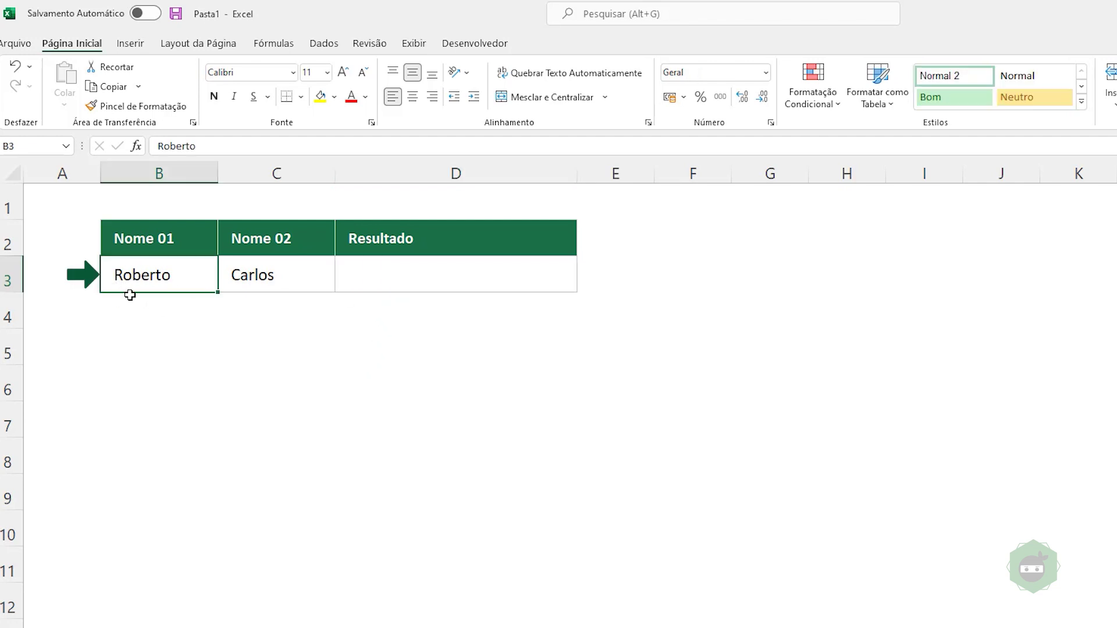
click(291, 279)
click(440, 275)
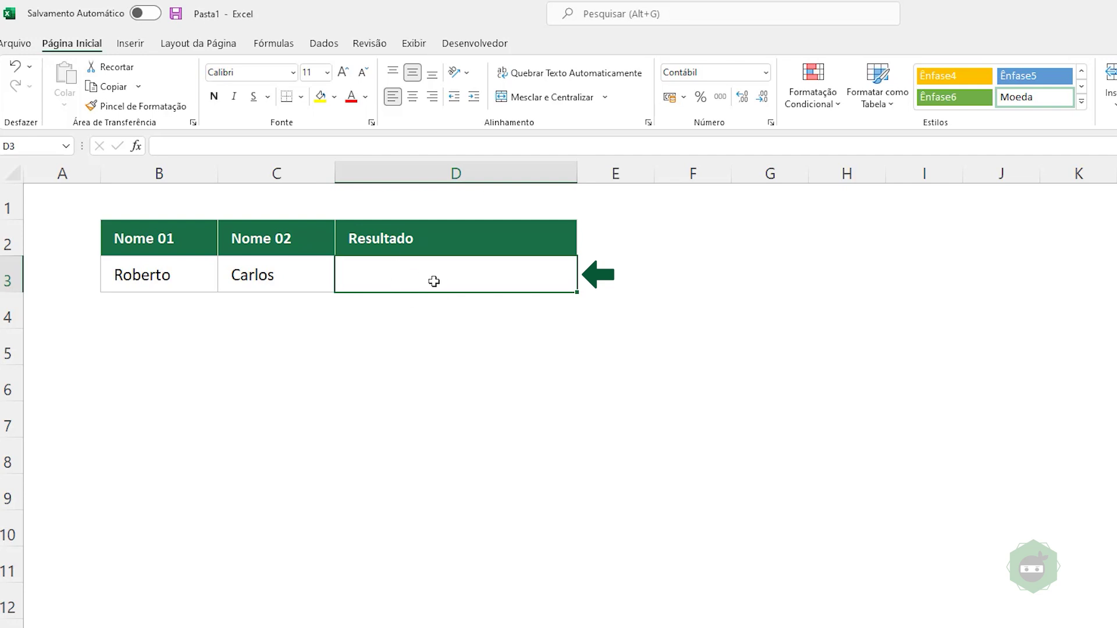
text(R)
text(oberto Carlo)
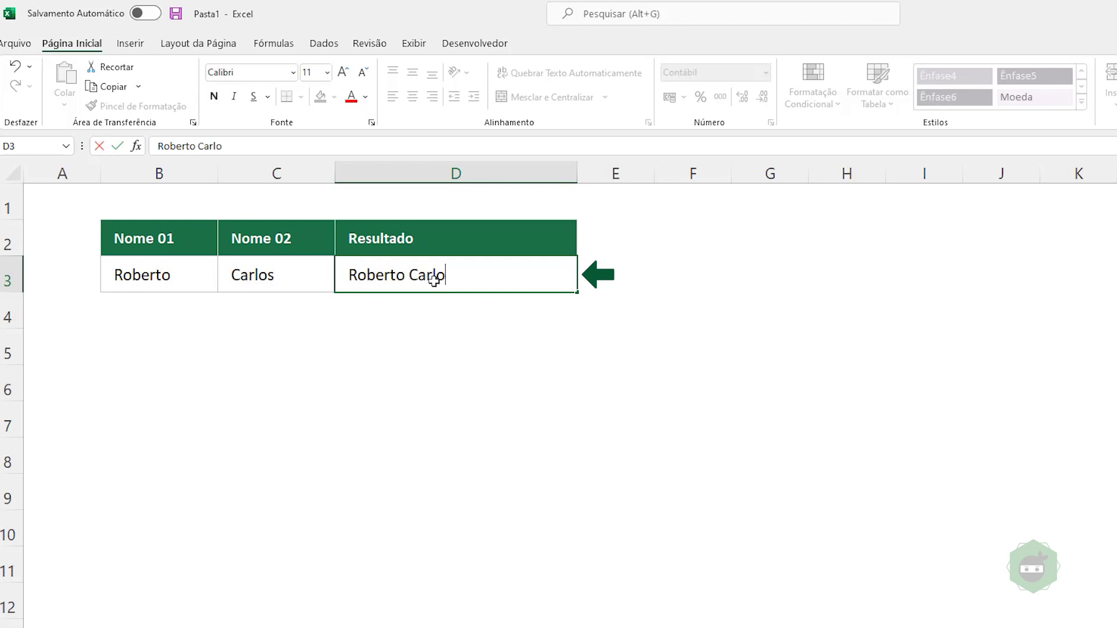
text(s)
key(Return)
Step: Change B3 to Antonio, undo it back to Roberto, and start a =con formula in D3
click(429, 280)
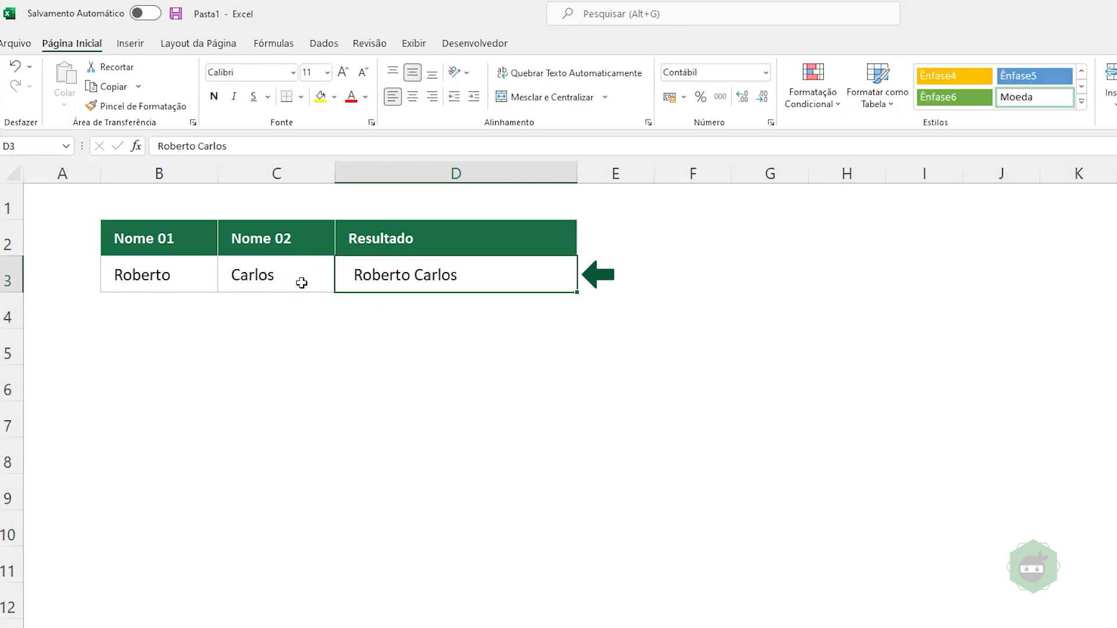
click(160, 283)
text(An)
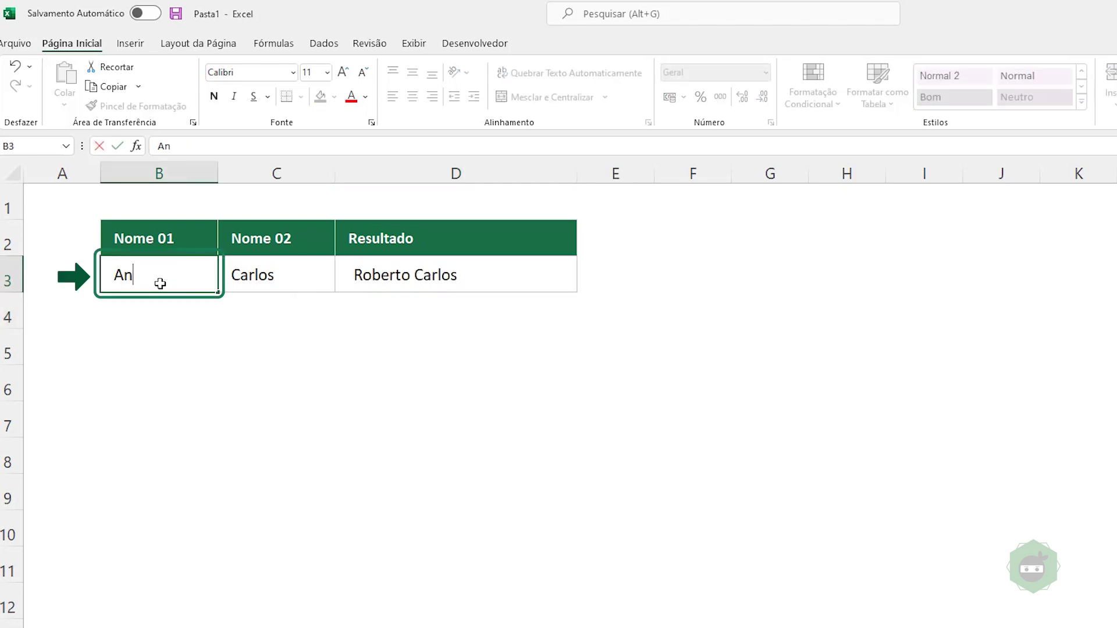
text(otnio)
key(BackSpace)
key(BackSpace)
key(BackSpace)
text(t)
text(onio)
key(Return)
click(382, 289)
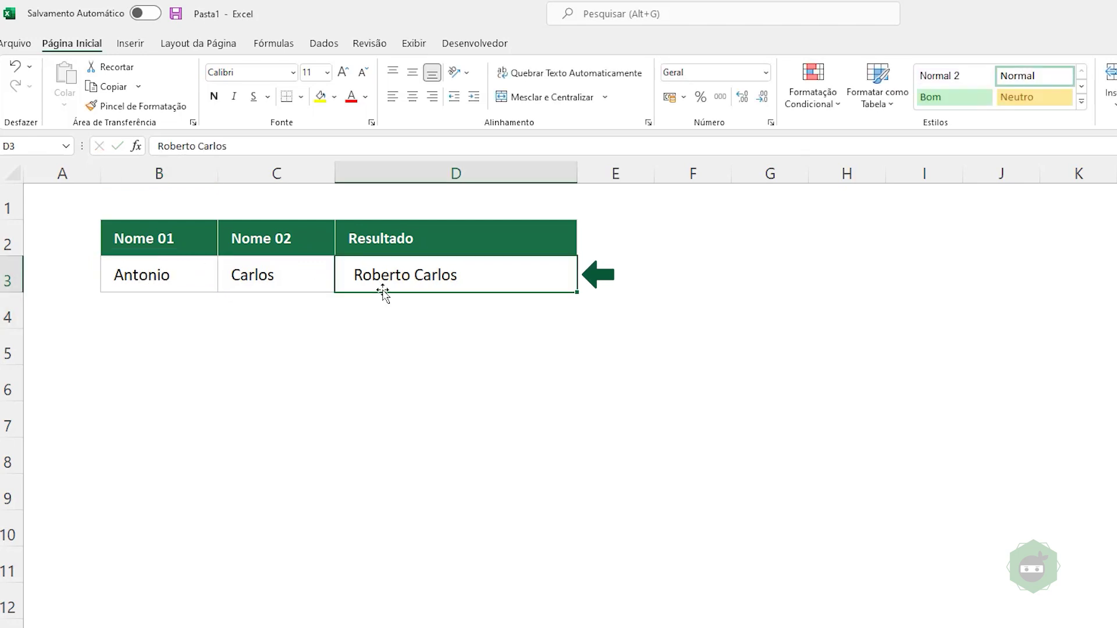
key(ctrl+z)
click(420, 276)
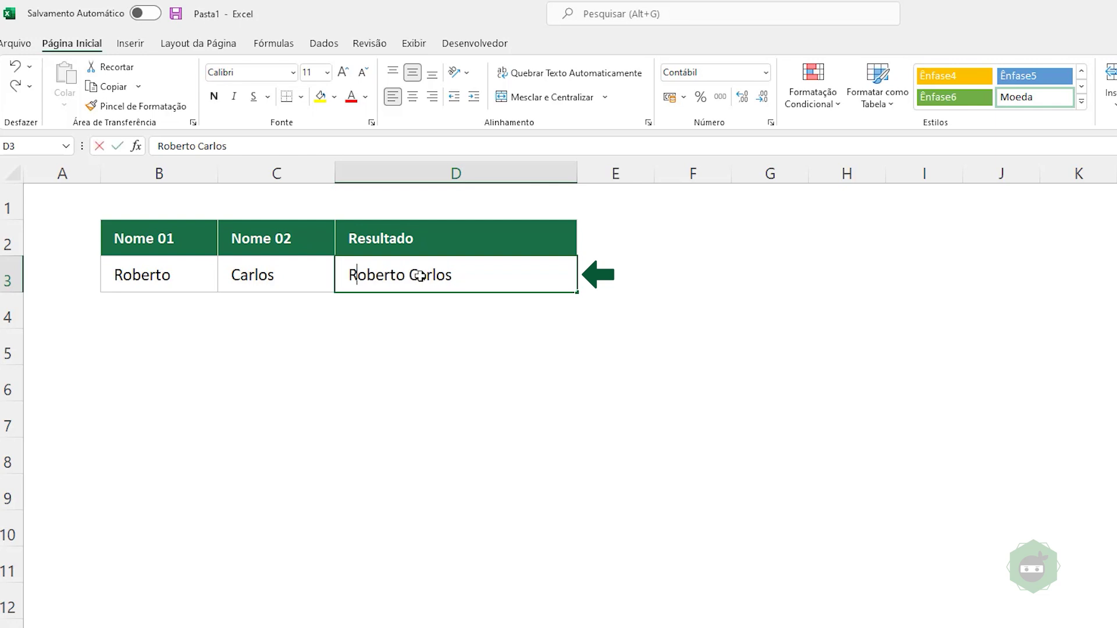
text(=con)
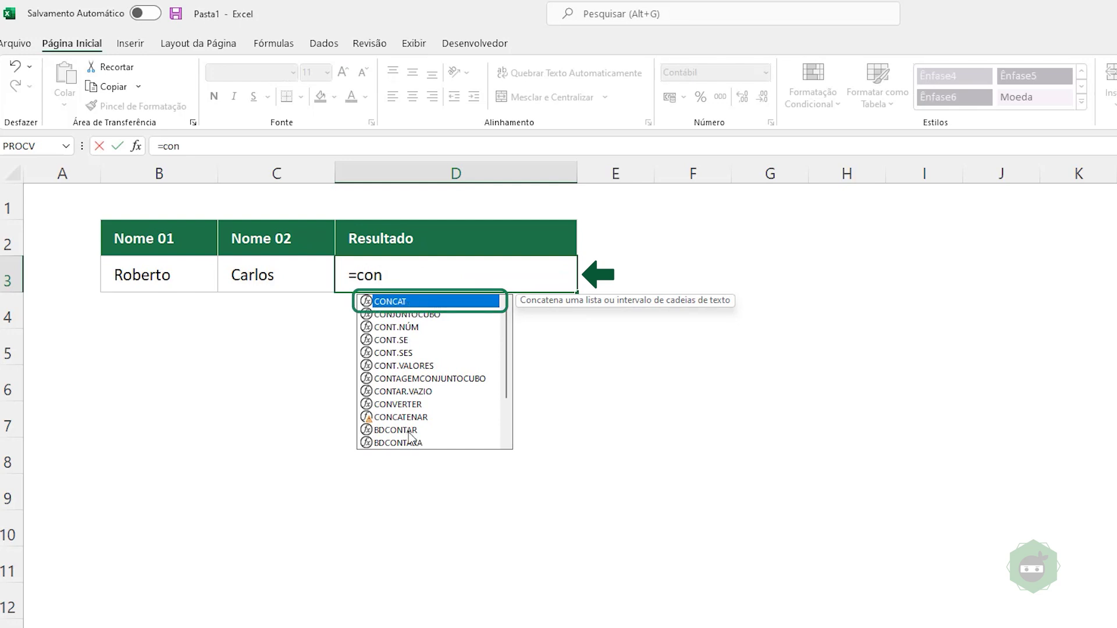
Step: Enter =CONCAT(B3;C3) in D3 so it shows RobertoCarlos
click(395, 418)
click(410, 302)
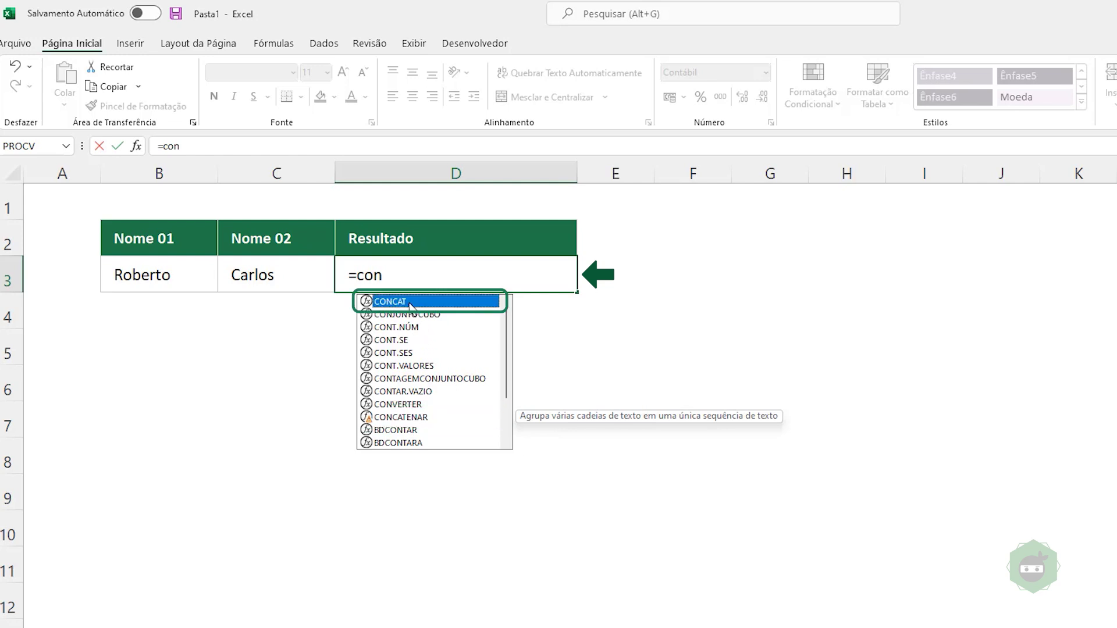
double_click(409, 302)
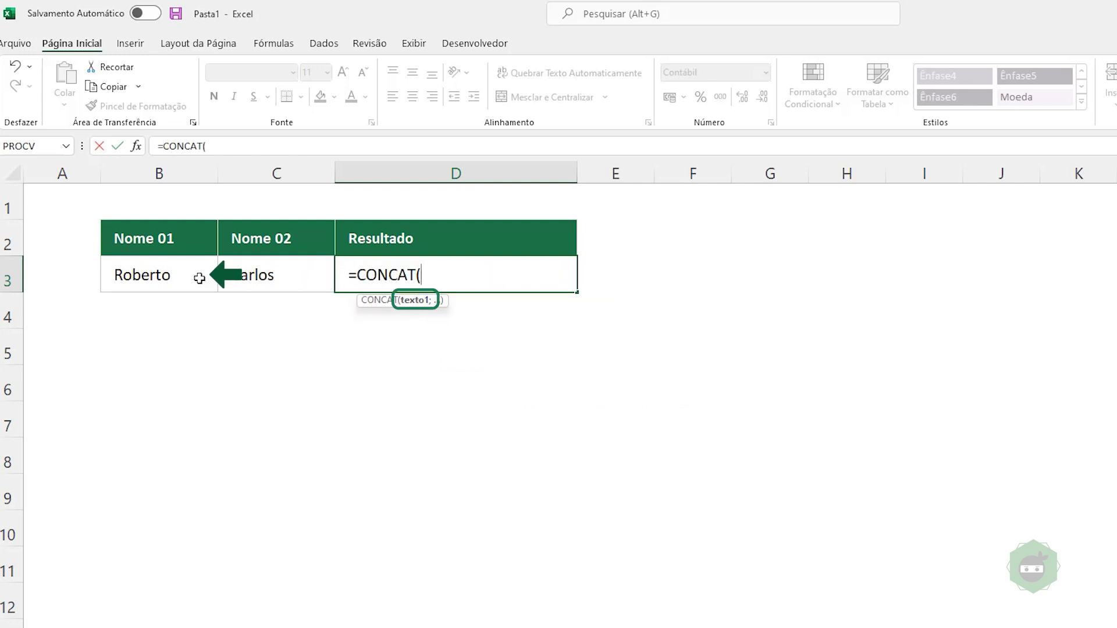
click(154, 276)
text(;)
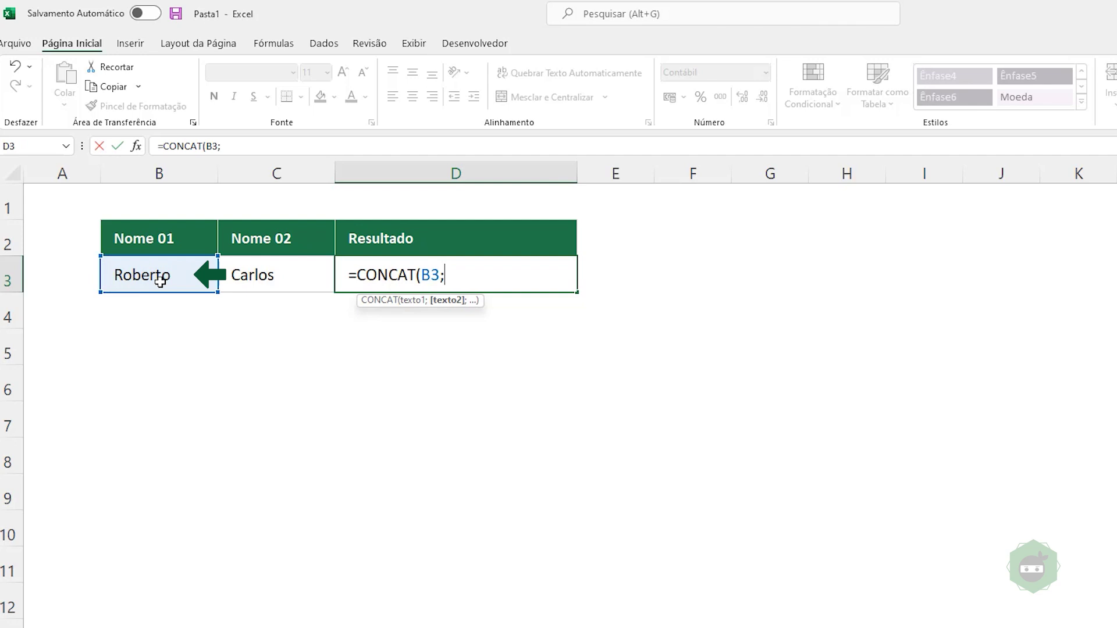
click(256, 279)
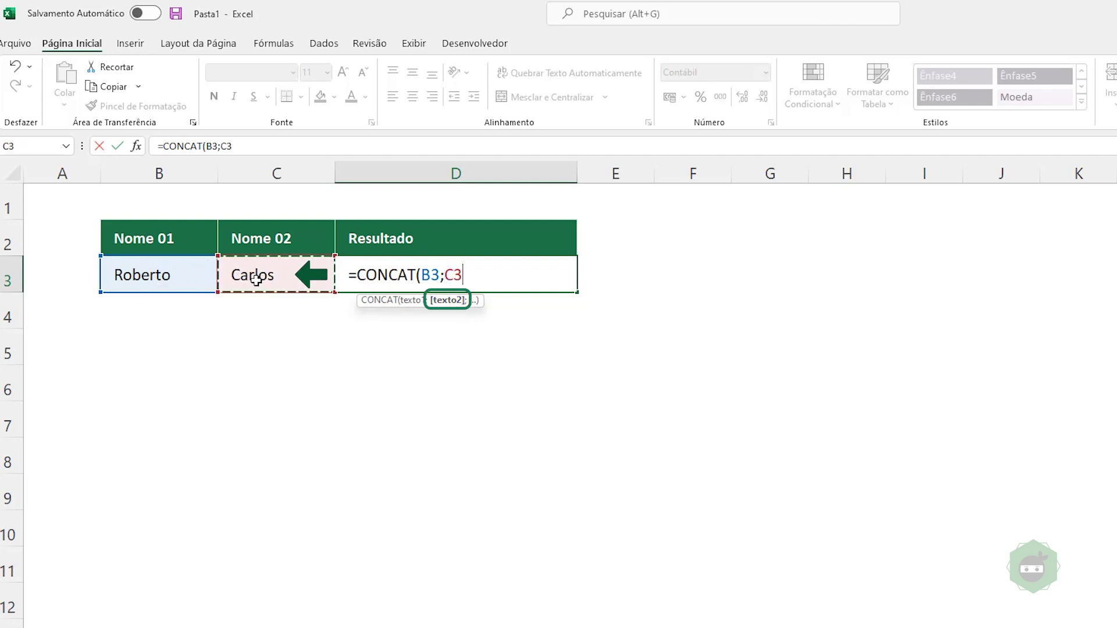
text())
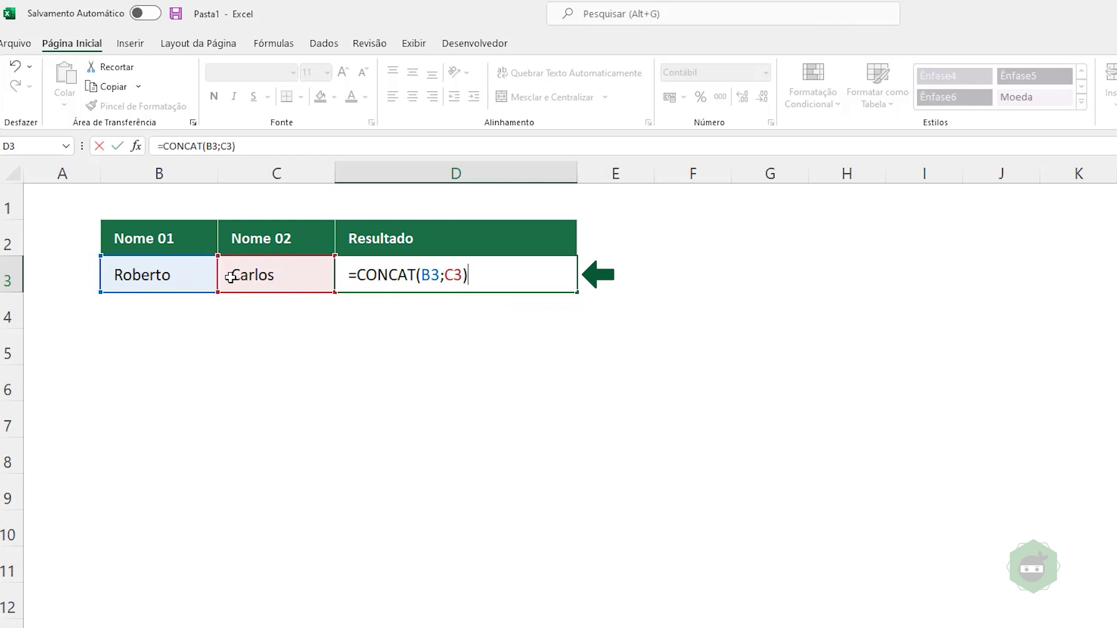
key(Return)
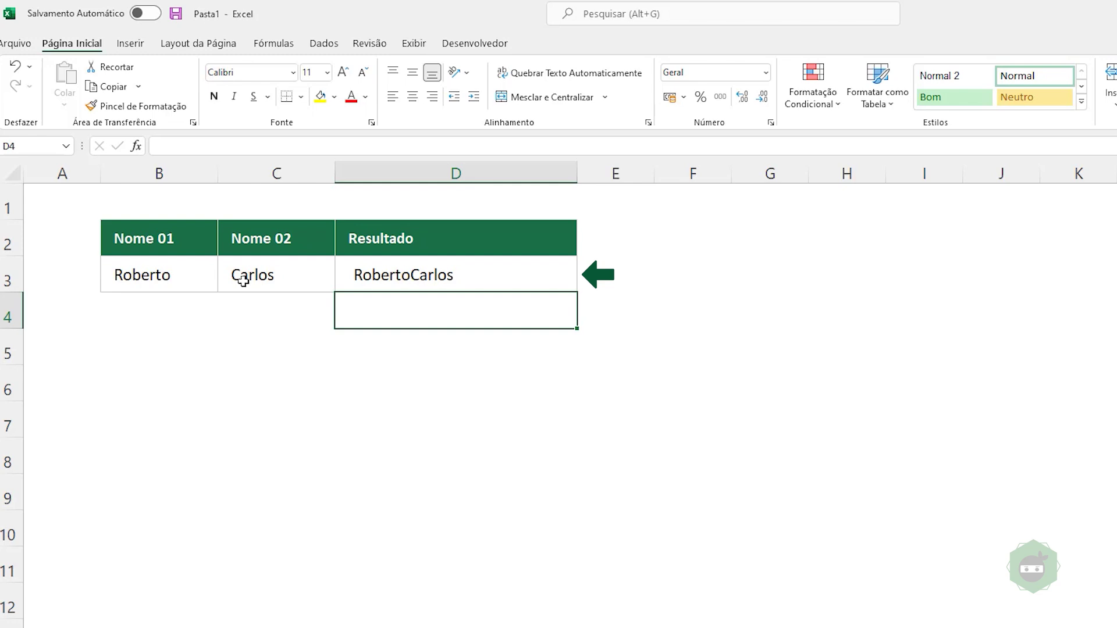
click(444, 272)
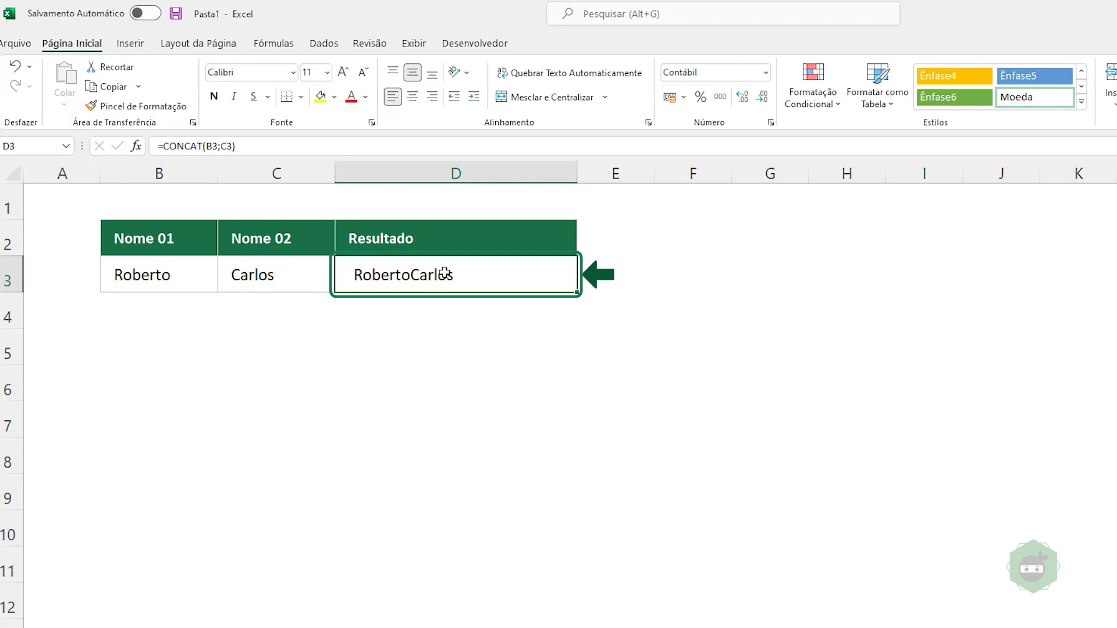
double_click(186, 278)
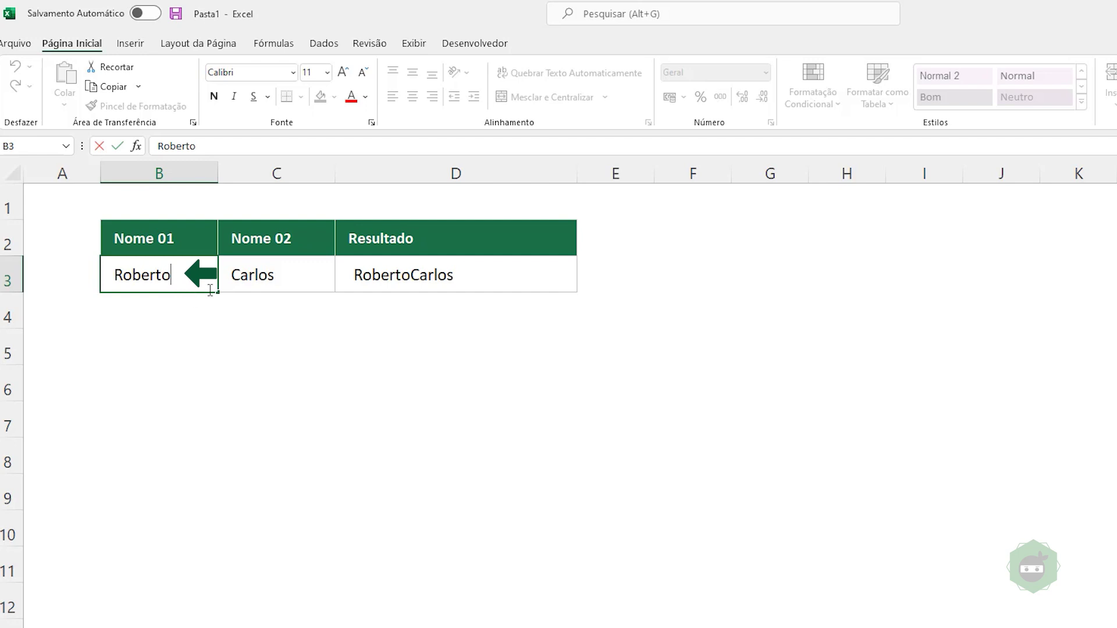
key(Return)
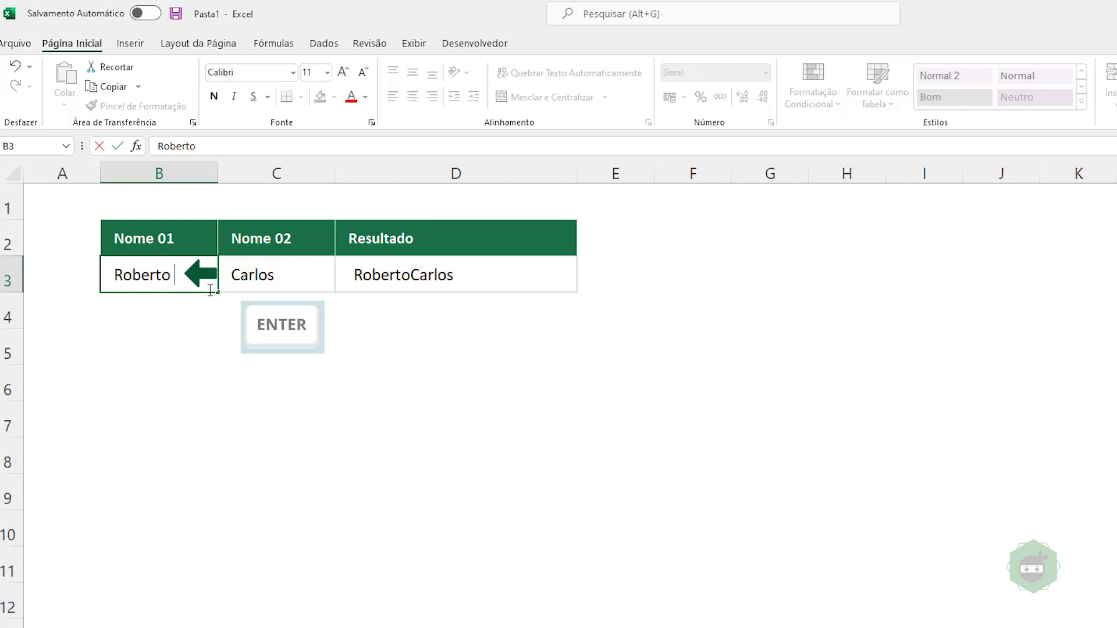
click(507, 275)
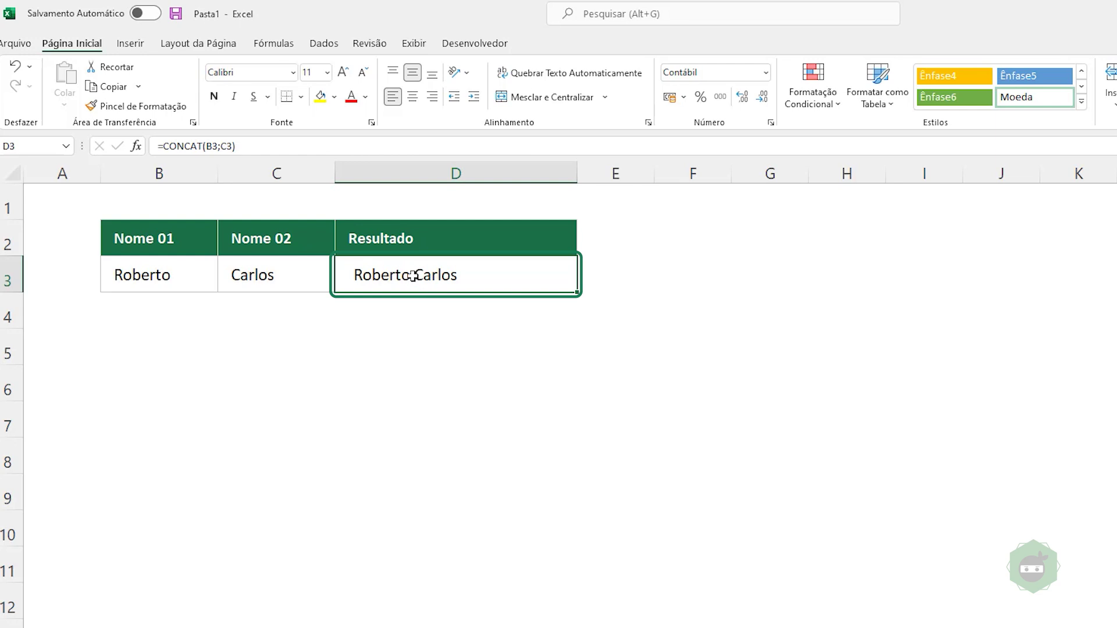
double_click(172, 277)
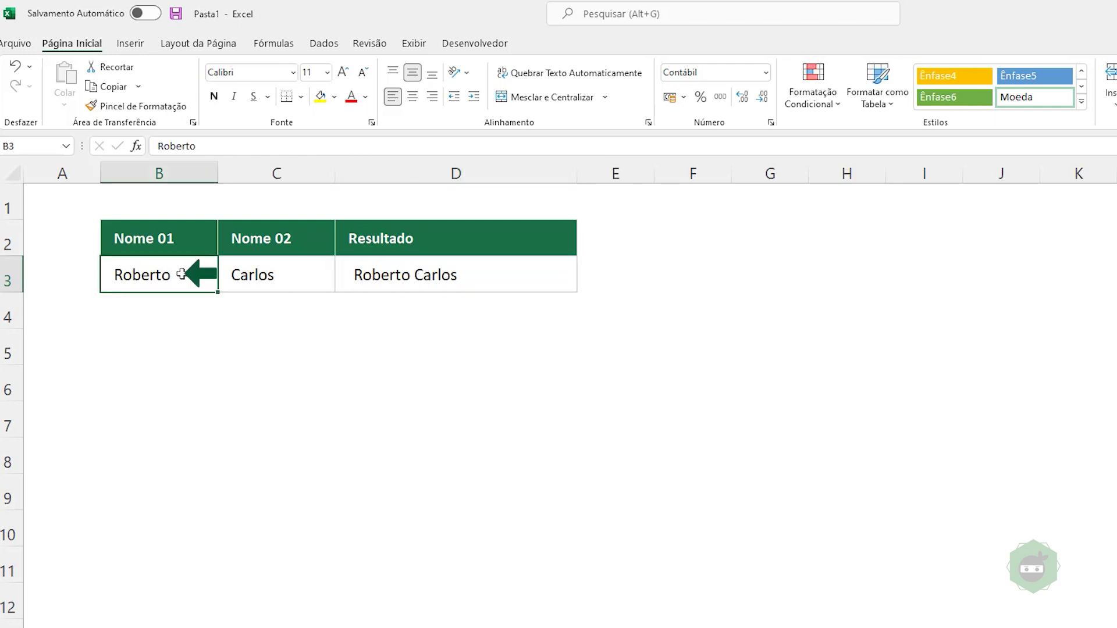
double_click(170, 277)
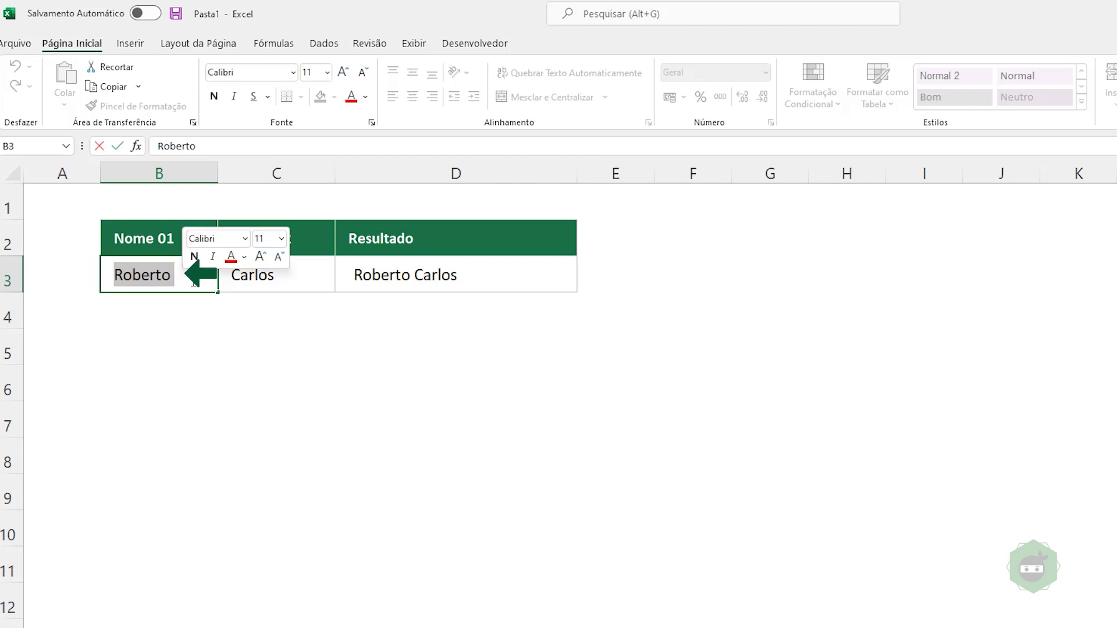
key(Escape)
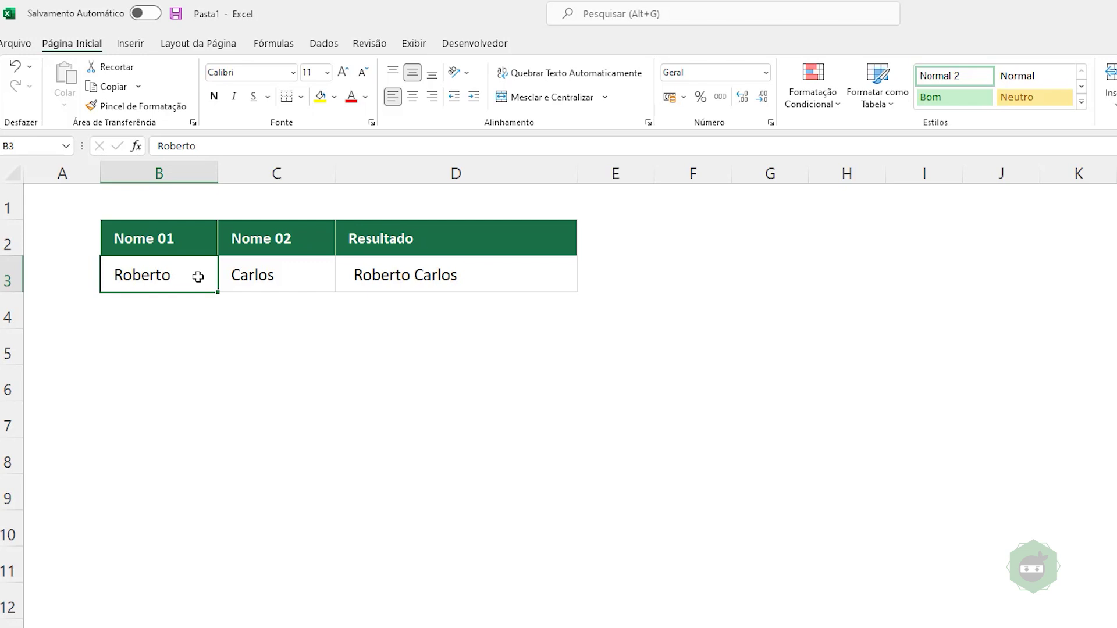
double_click(198, 277)
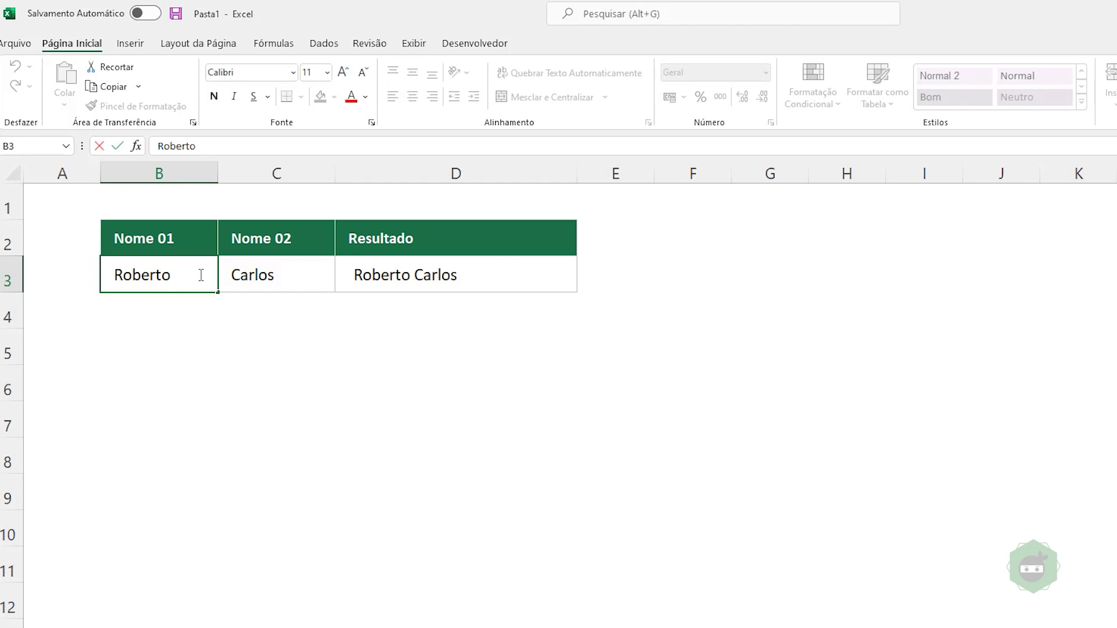
key(BackSpace)
key(Return)
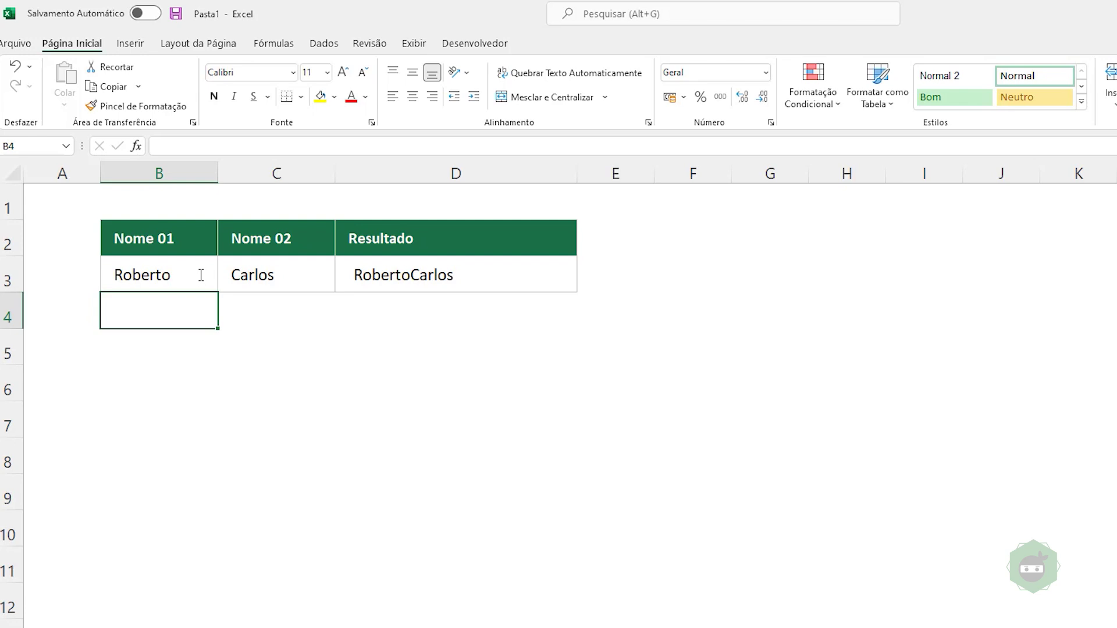
Step: Edit D3's formula to =CONCAT(B3;" ";C3) so a space separates the names
click(445, 273)
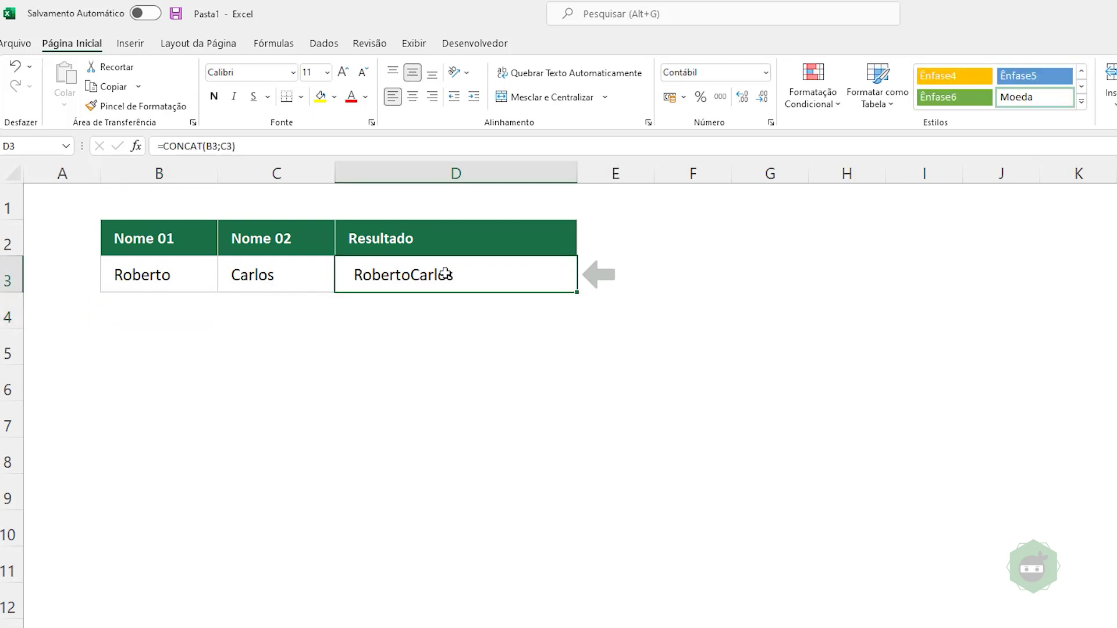
key(F2)
click(445, 274)
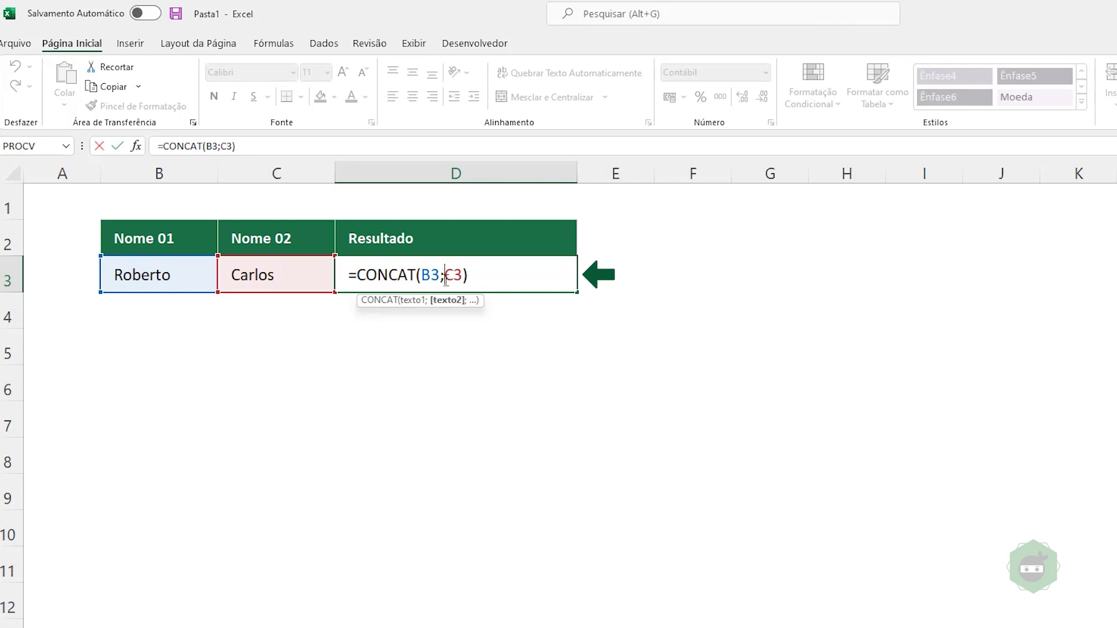
text(")
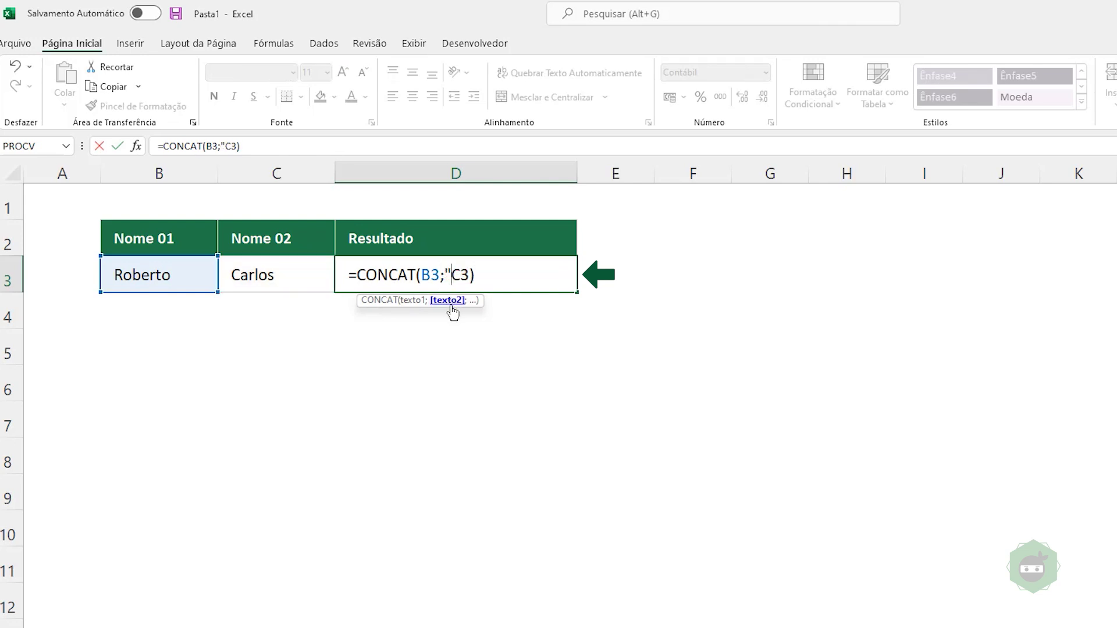
text( ";)
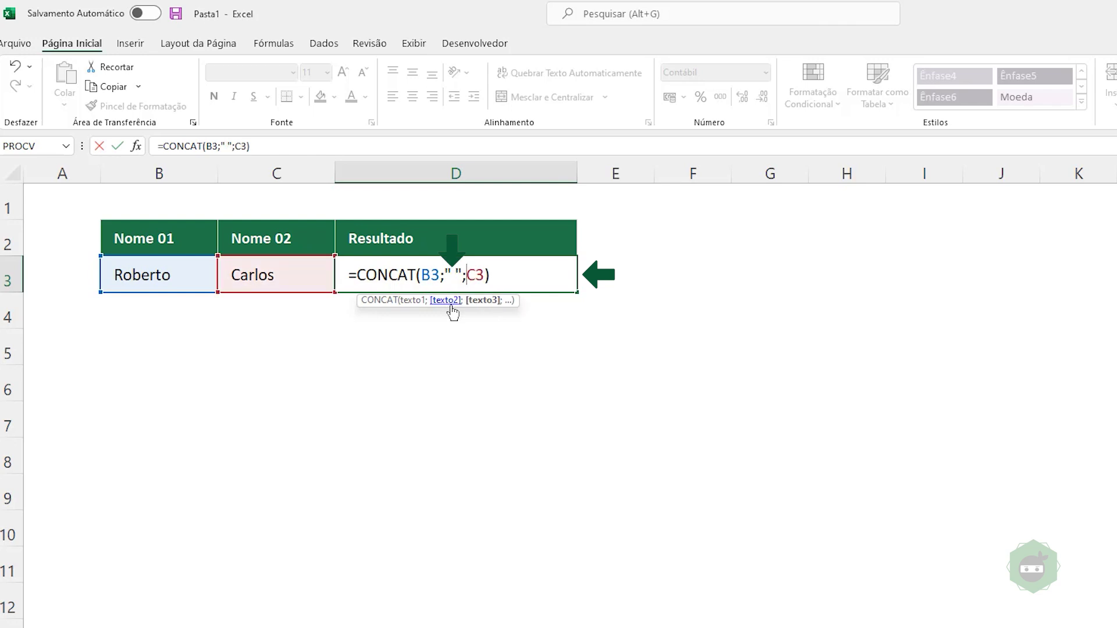
click(449, 274)
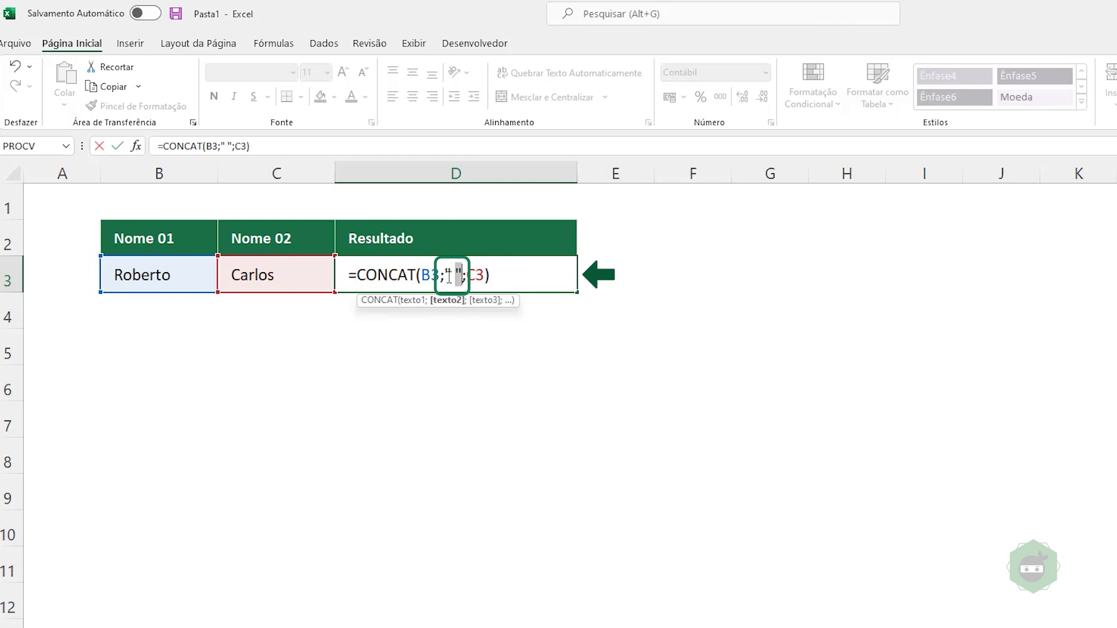
drag(448, 272, 459, 273)
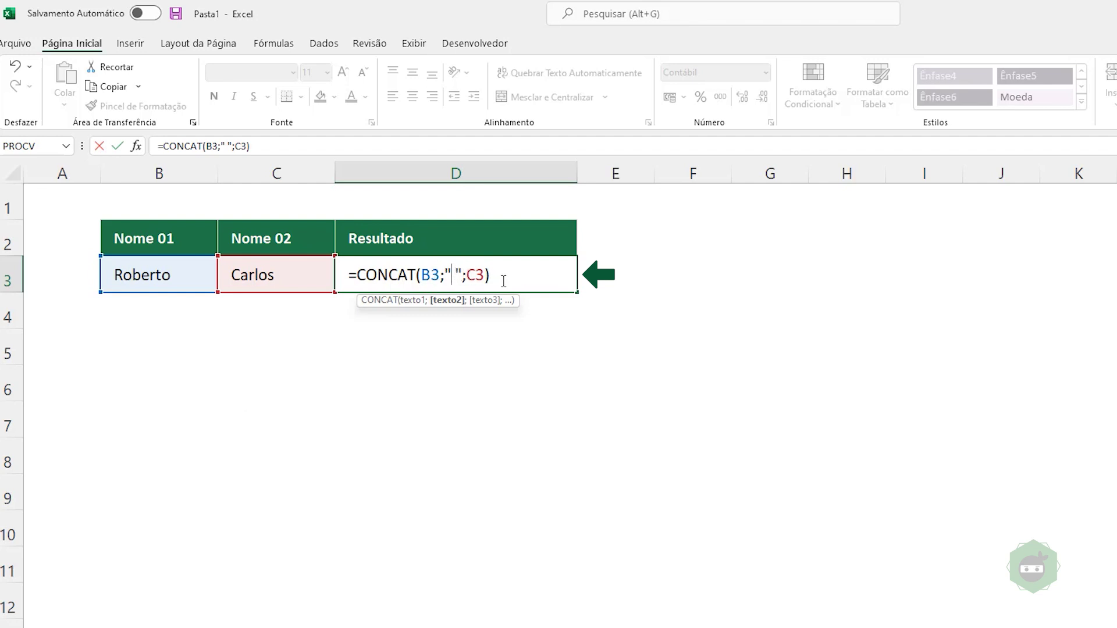
click(504, 281)
key(Return)
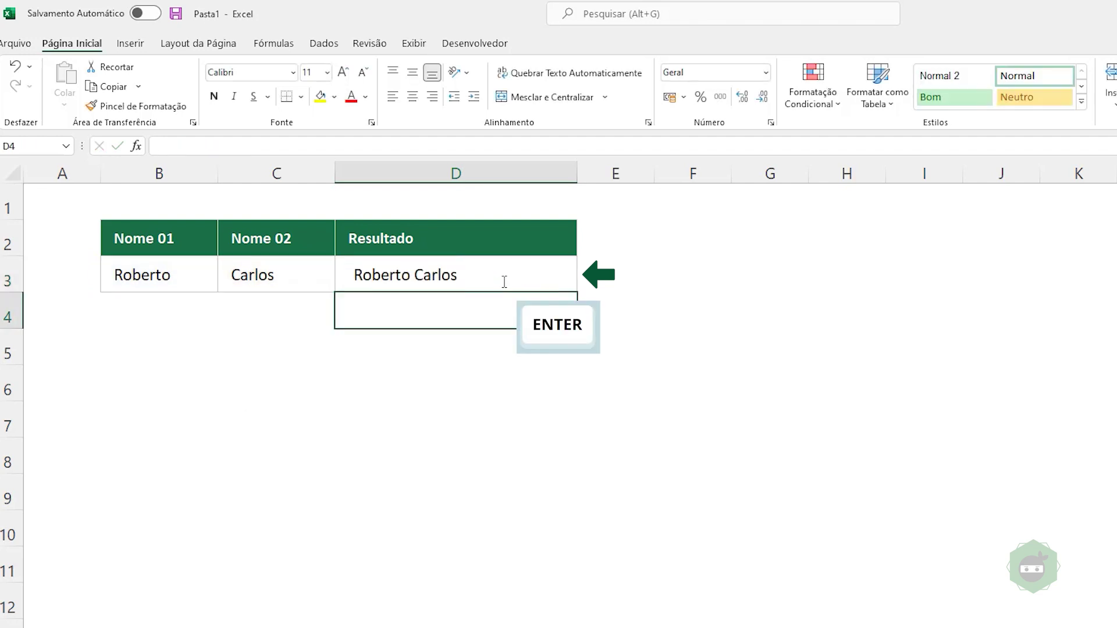
Step: Change the first name in B3 to Antonio
click(183, 267)
text(Anotnio)
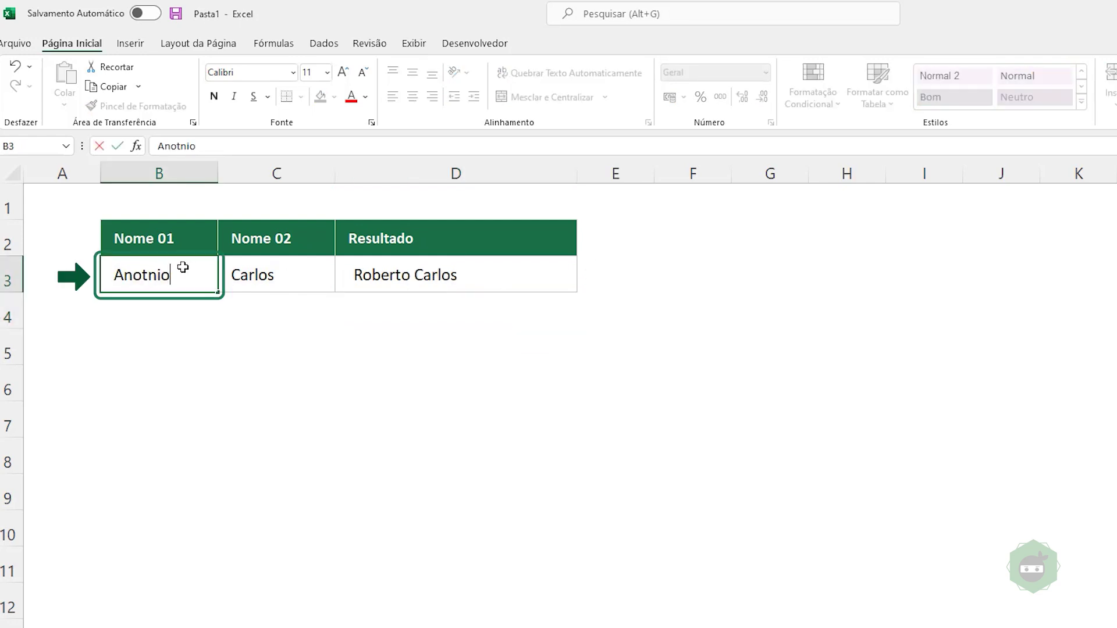
key(BackSpace)
key(BackSpace)
key(BackSpace)
key(BackSpace)
text(on)
text(io)
key(Return)
Step: Inspect D3's CONCAT formula references without changing them, then select empty cell D6
click(407, 270)
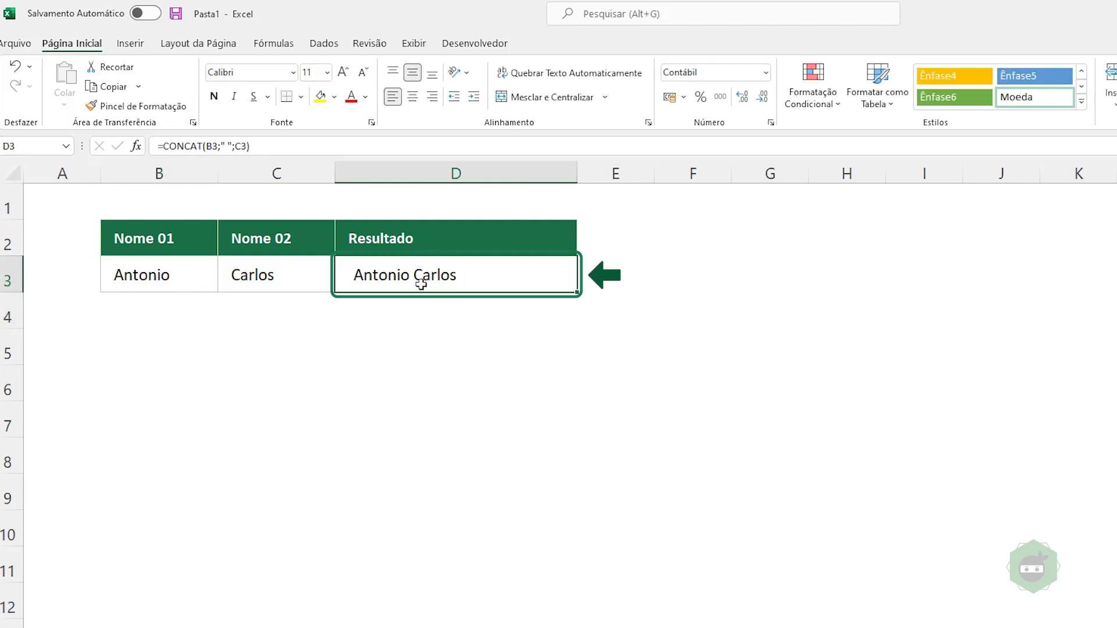
double_click(430, 275)
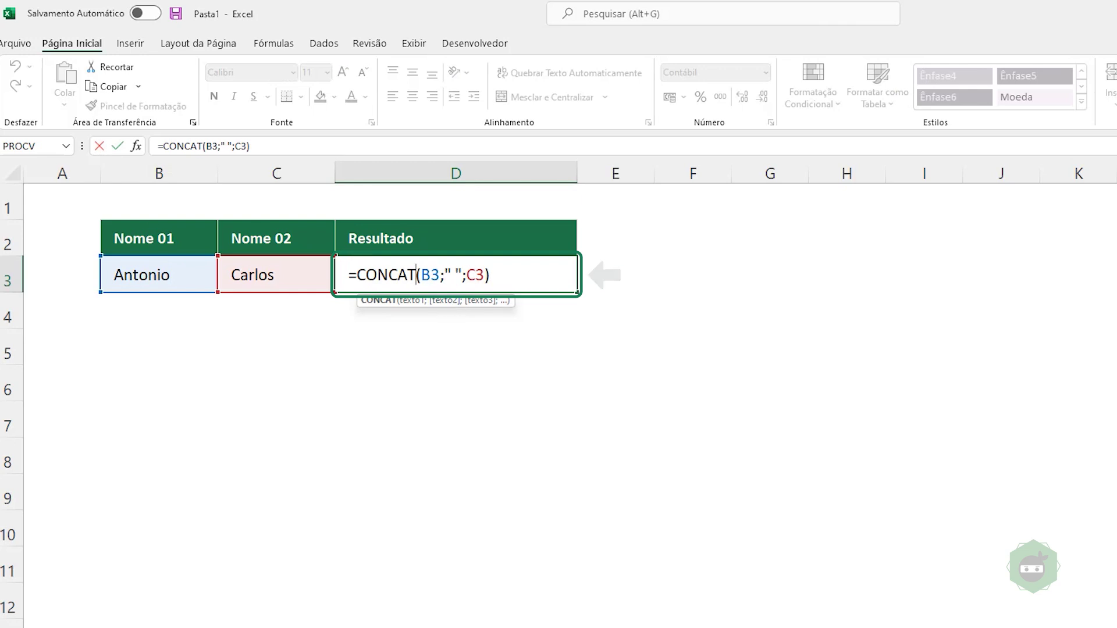
key(Return)
double_click(506, 277)
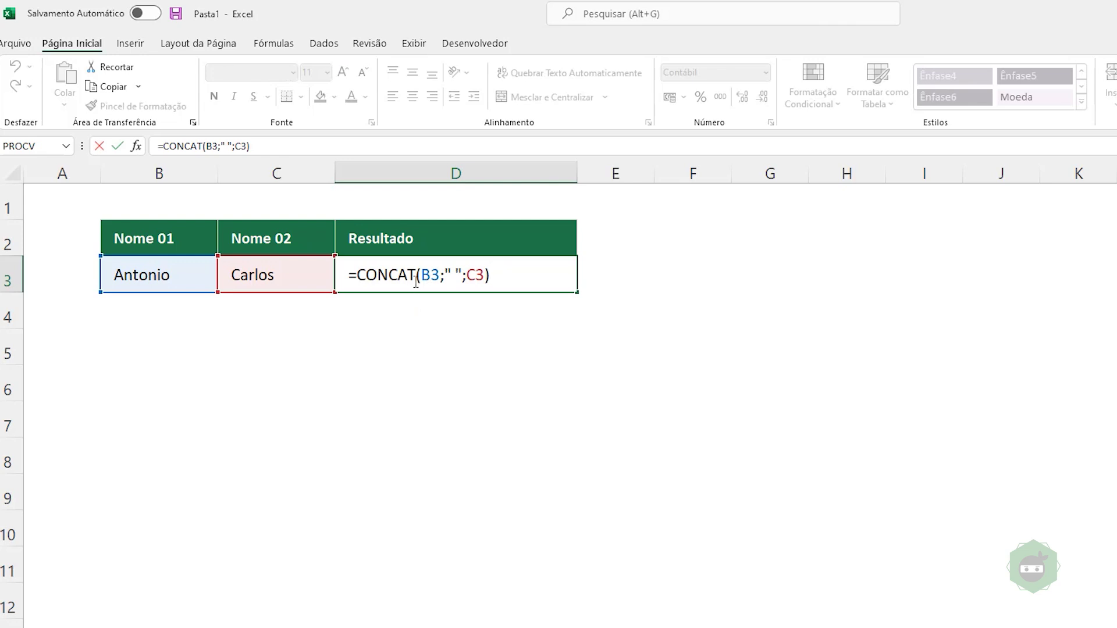
key(Return)
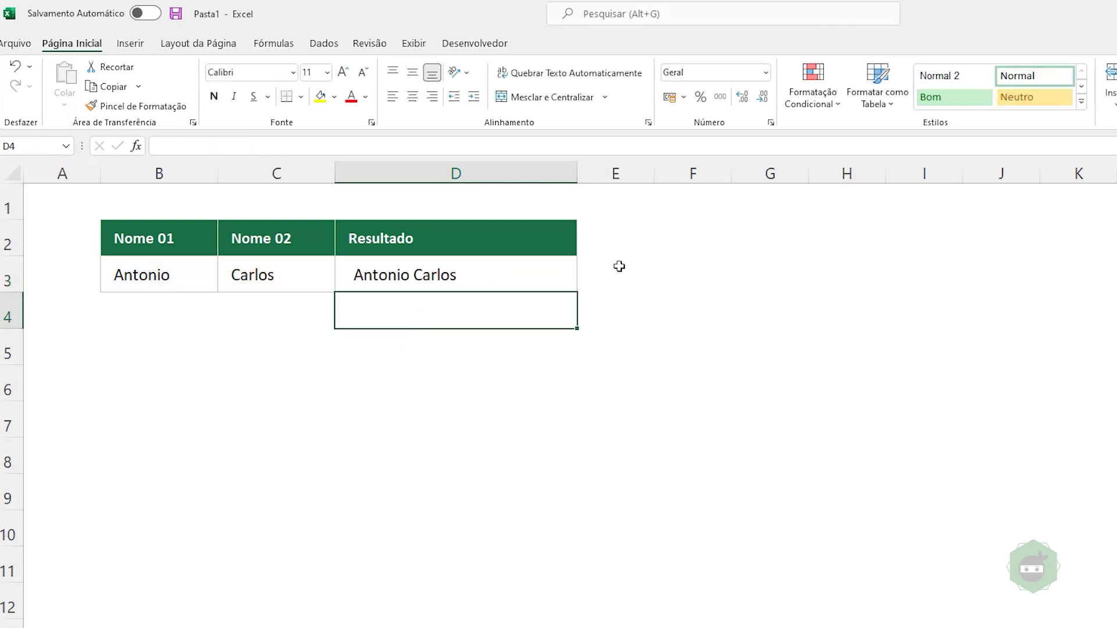
click(423, 373)
Step: Enter =B3&" "&C3 in D6 so it displays Antonio Carlos
text(=)
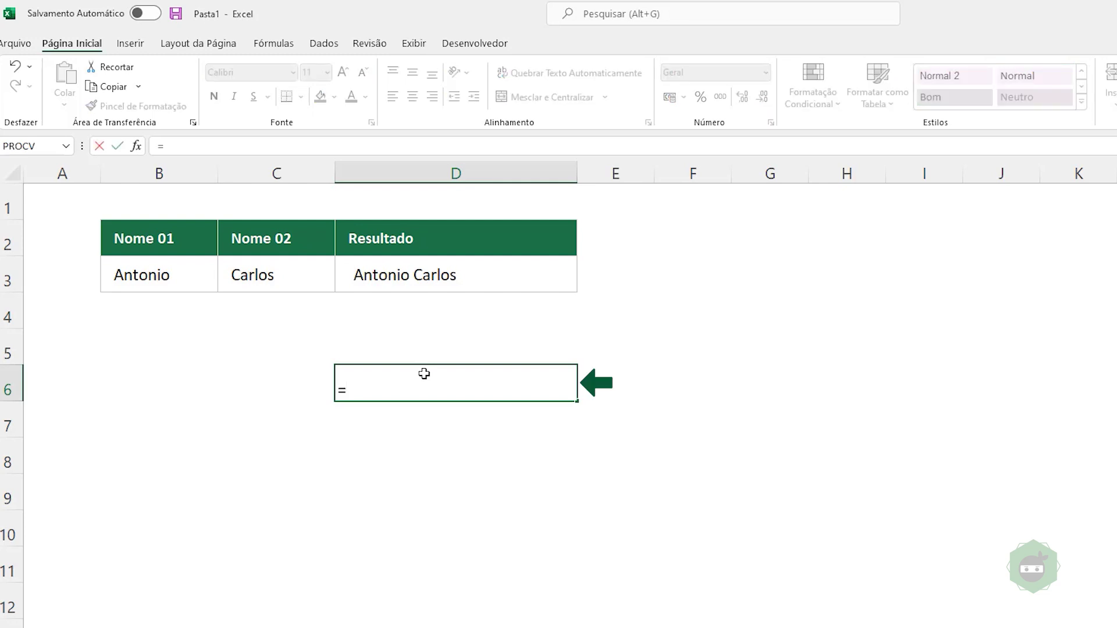
click(176, 275)
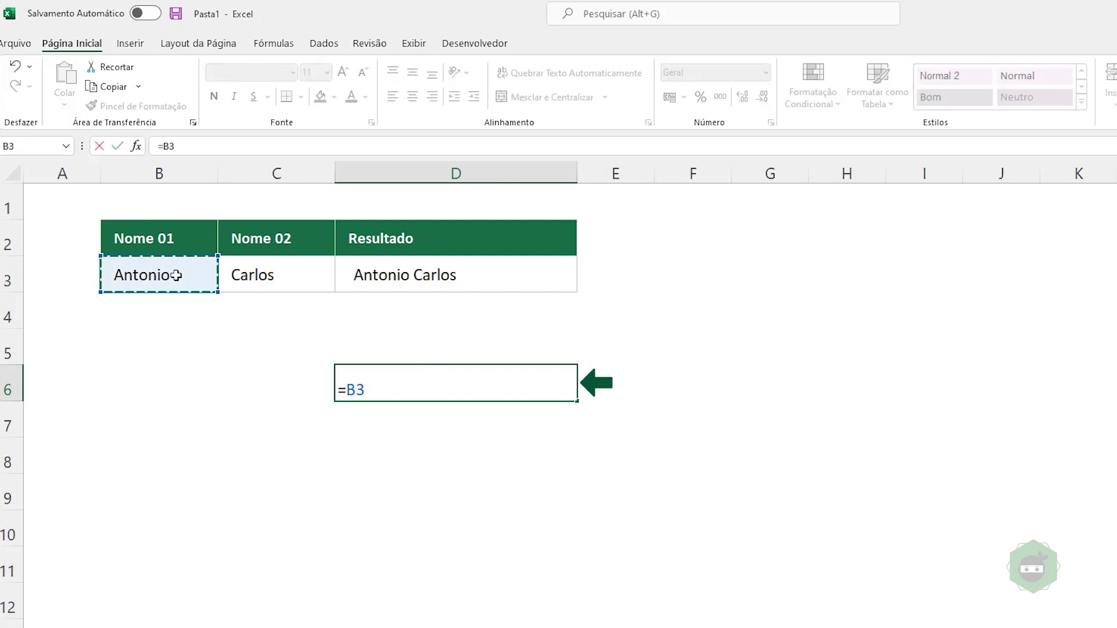
text(&)
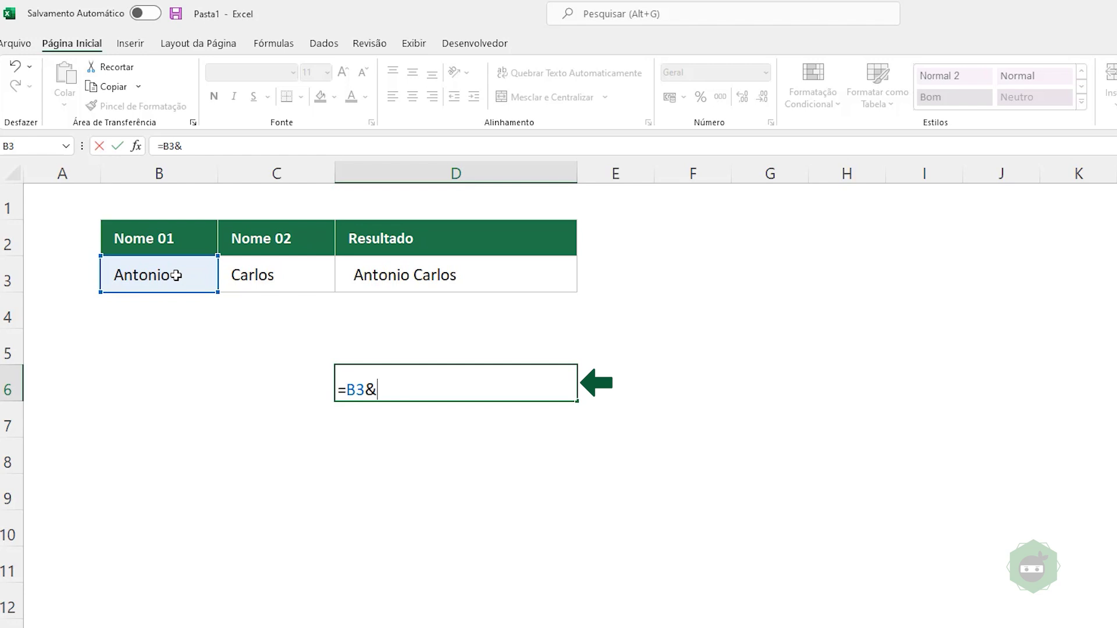
text(" ")
text(&)
click(267, 276)
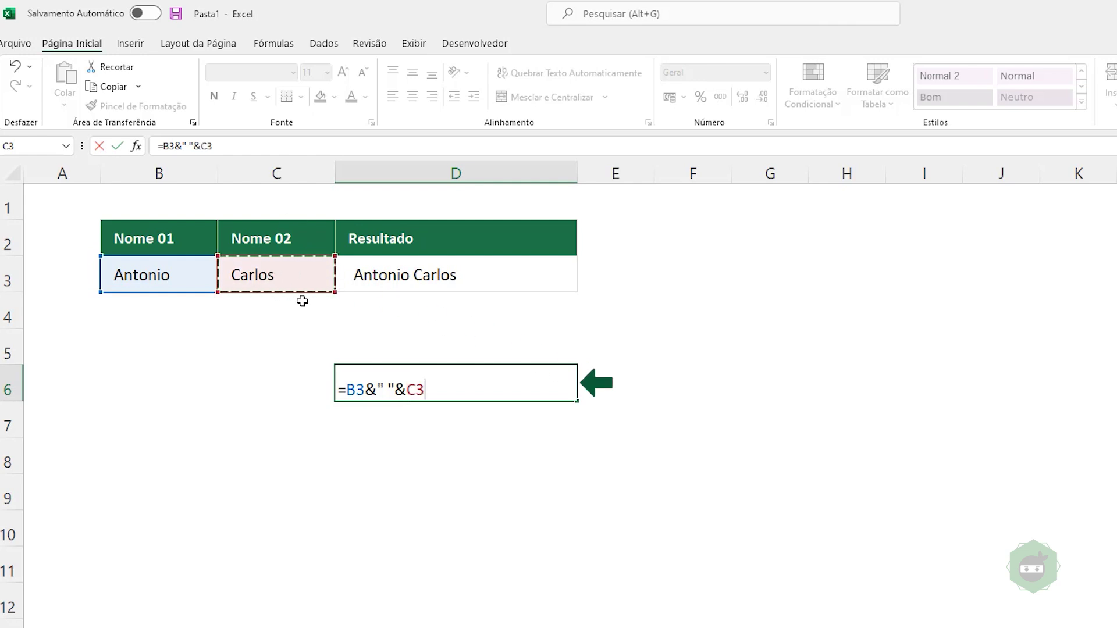
key(Return)
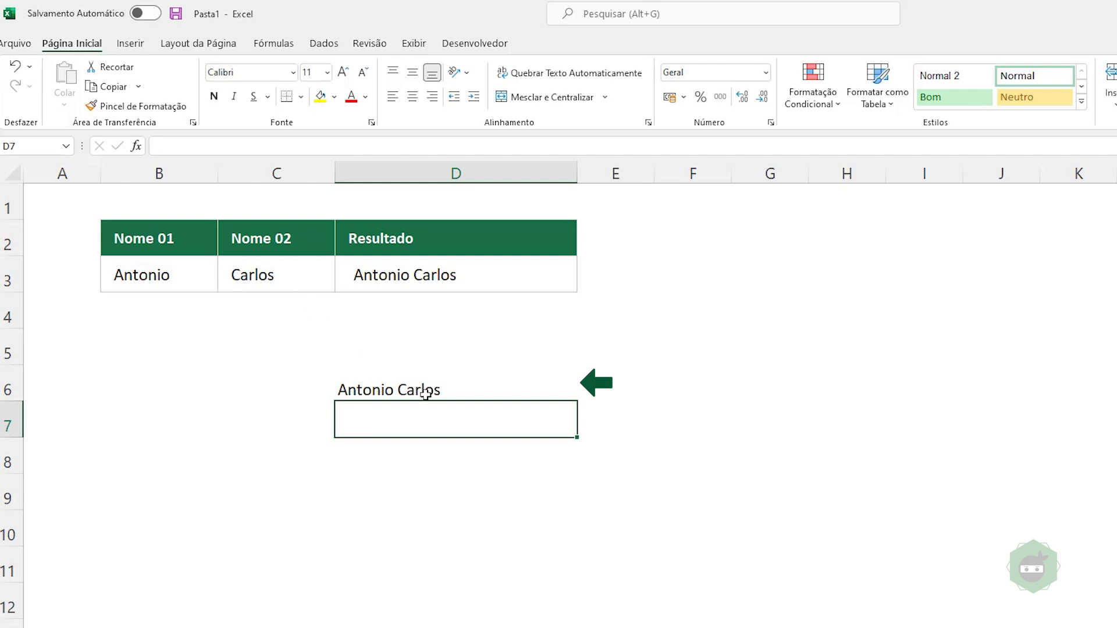
click(435, 280)
Step: Copy D3's bordered formatting onto D6 with the Format Painter
click(130, 106)
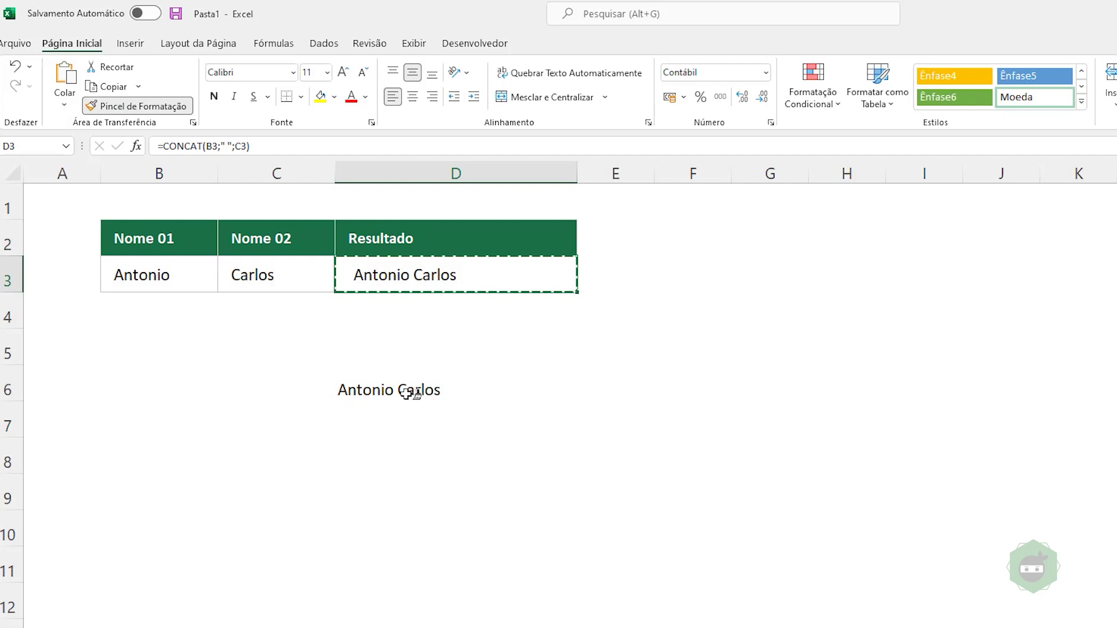
click(407, 391)
click(706, 419)
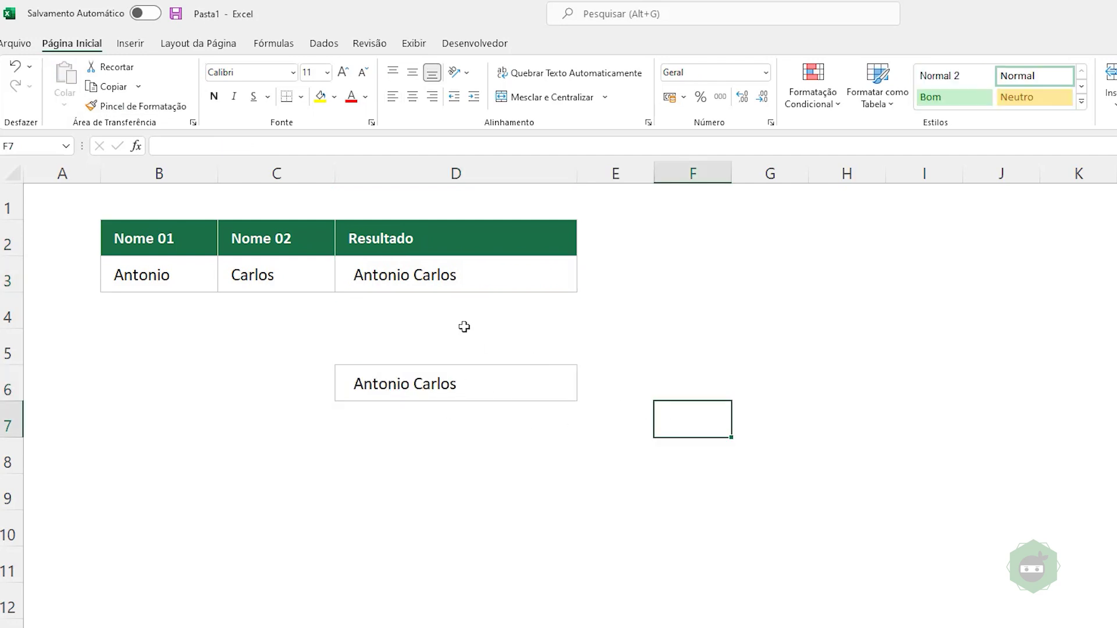
Step: Change the first name in B3 back to Roberto so both results read Roberto Carlos
click(160, 281)
text(Robe)
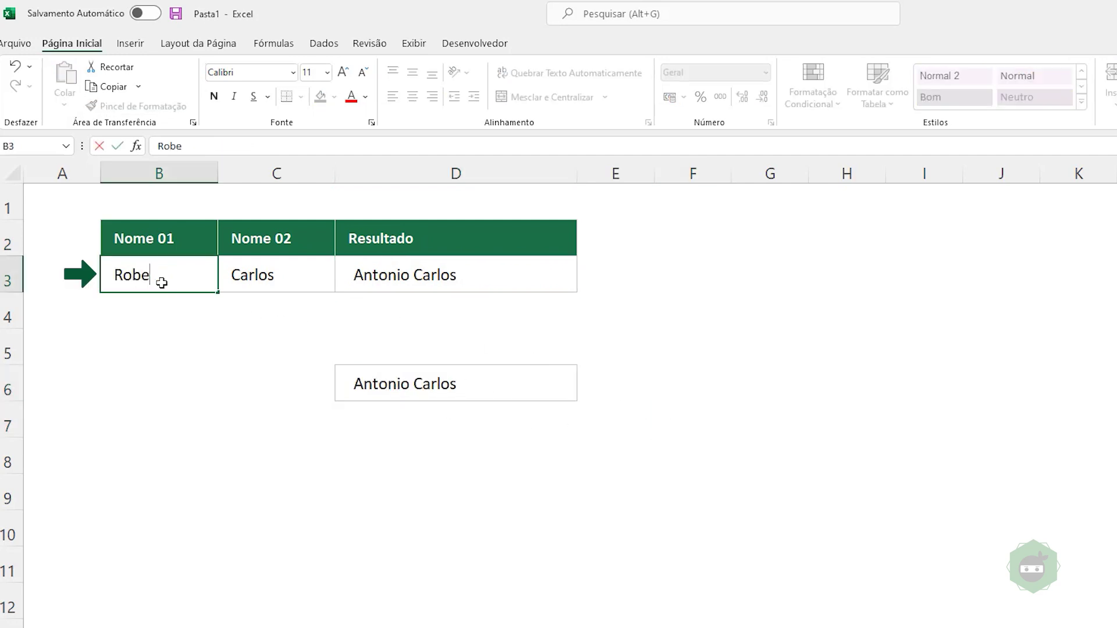
text(rto)
key(Return)
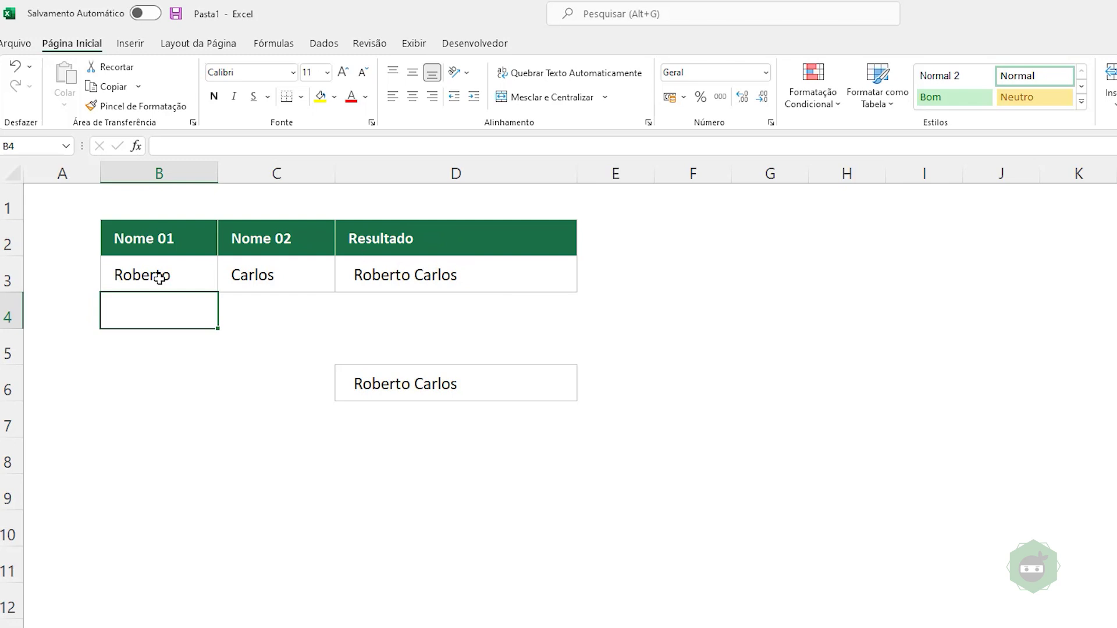
click(443, 381)
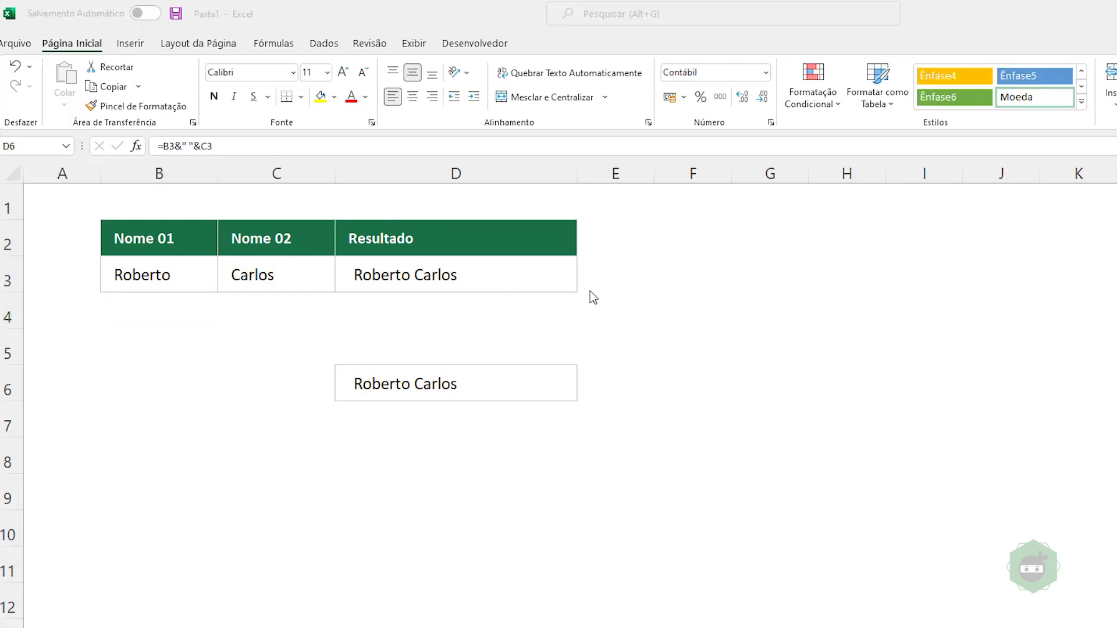
Step: Copy the Resultado header and formula into column E
click(168, 274)
click(344, 275)
drag(416, 241, 424, 264)
key(ctrl+c)
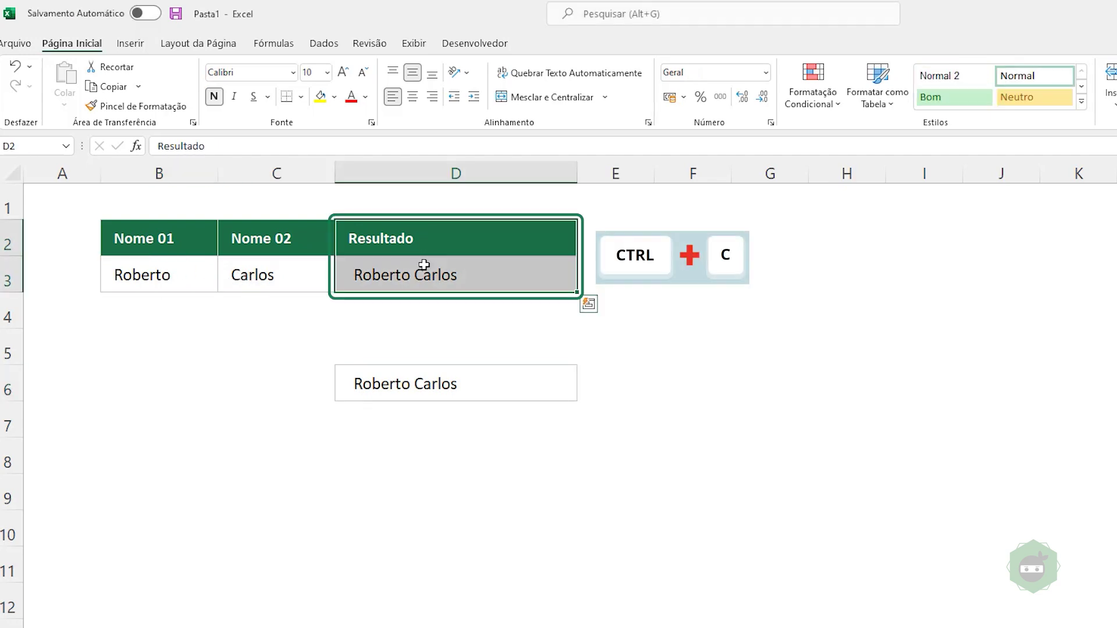
click(611, 239)
key(ctrl+v)
Step: Inspect the pasted formula in E3, then clear E3
click(643, 275)
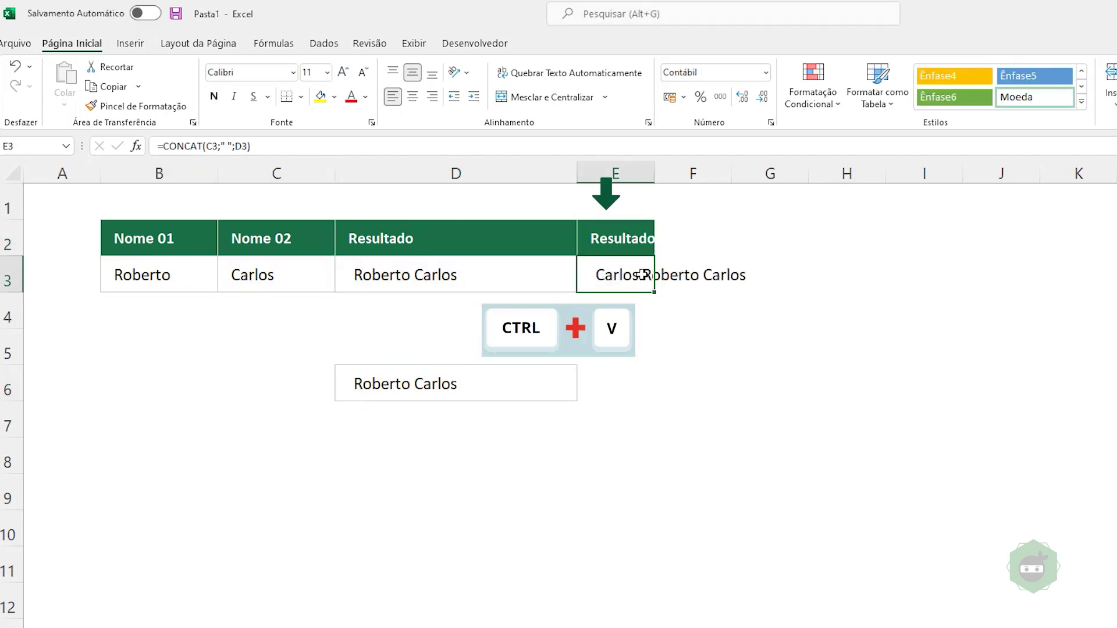
double_click(643, 275)
key(Escape)
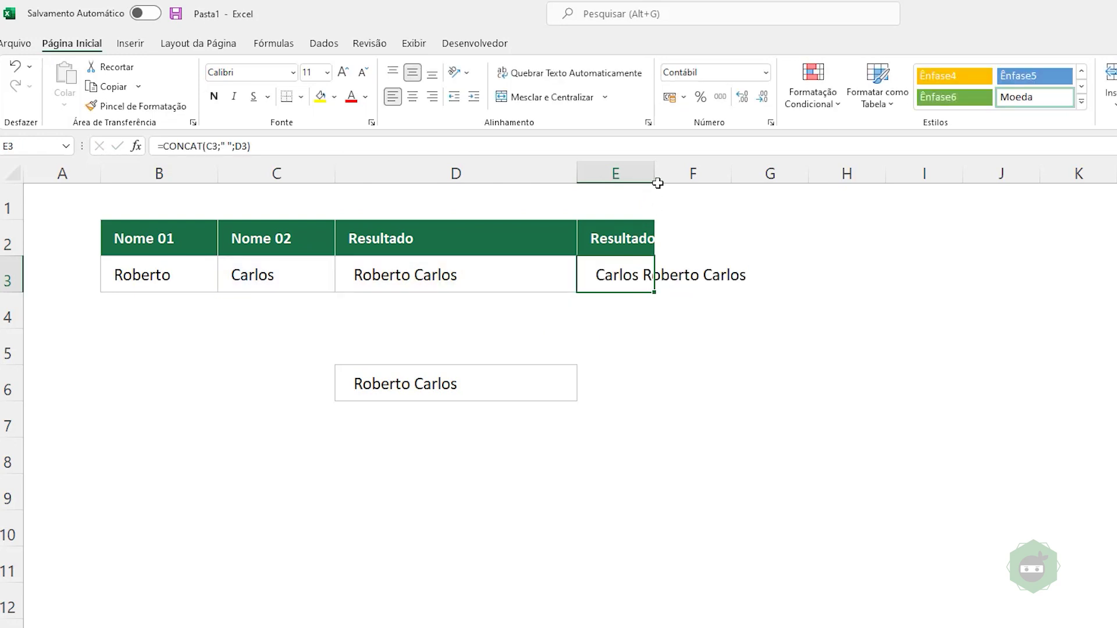
key(Delete)
Step: Widen column E and rename its header to Resultado 2
drag(658, 183, 948, 182)
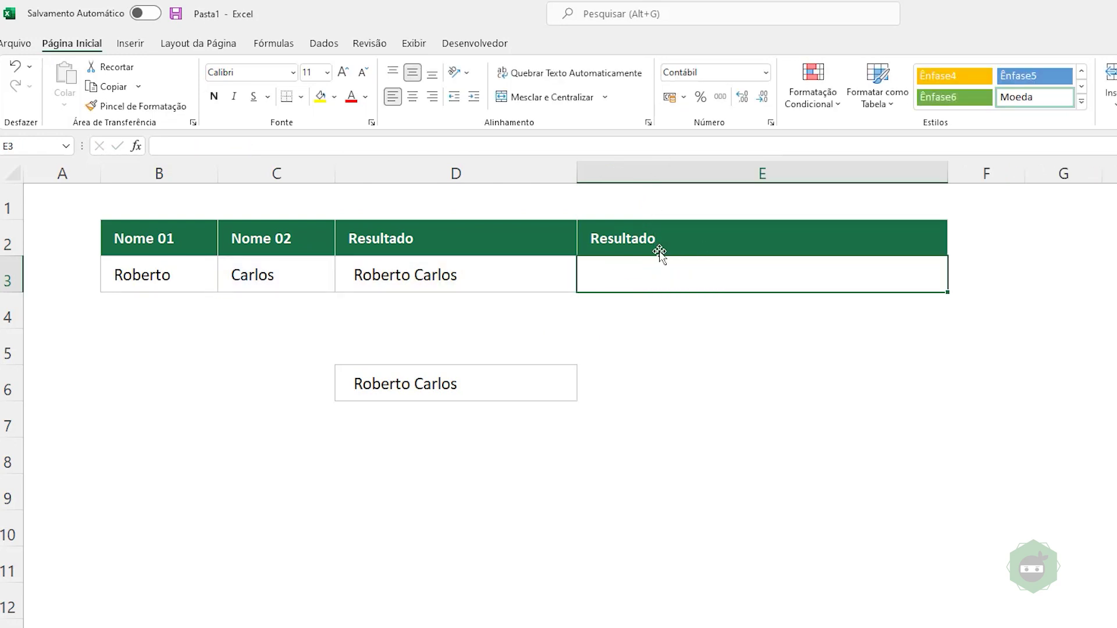
click(681, 243)
double_click(683, 242)
text(2)
key(Return)
click(412, 278)
click(664, 274)
Step: Build ="Nome: "&D3 in E3, referencing the full name in D3
text(="Nome:)
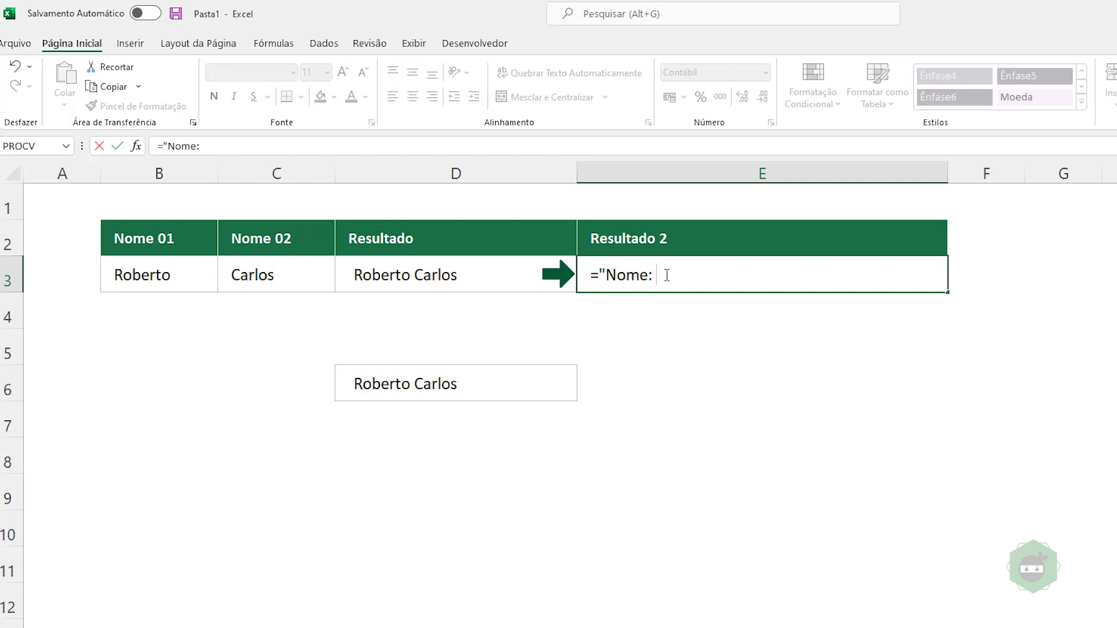
text( ")
drag(652, 276, 658, 276)
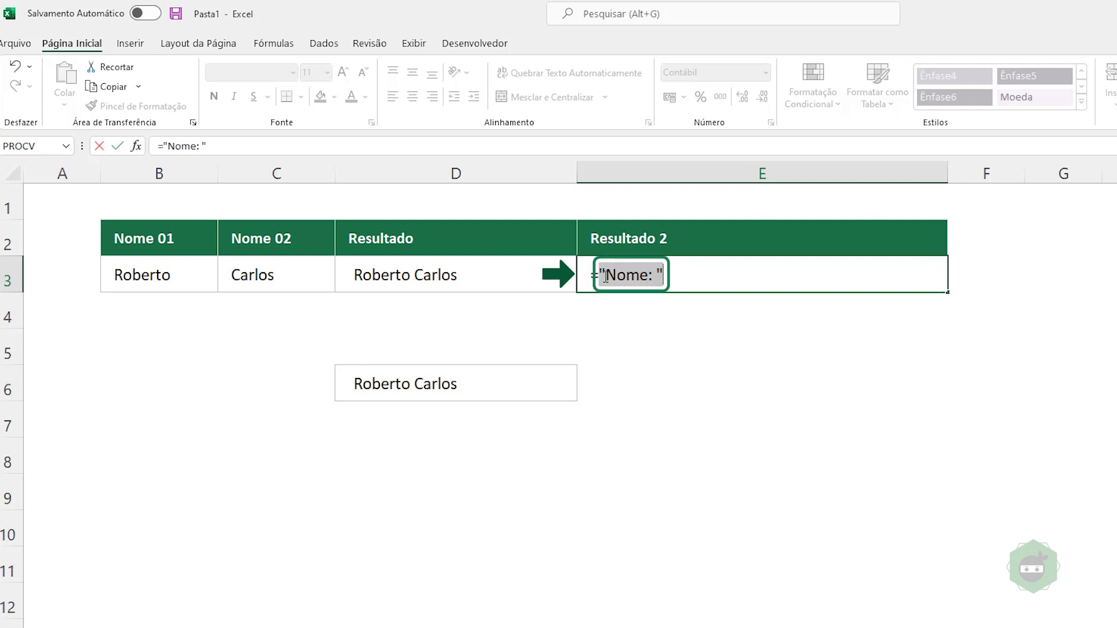
click(672, 272)
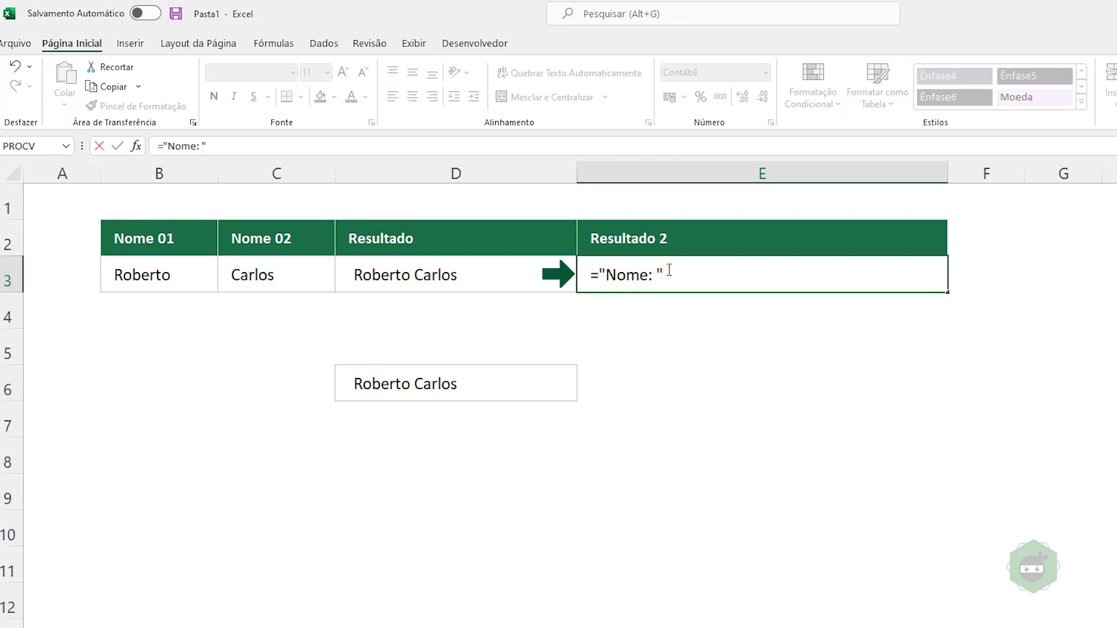
text(&)
click(355, 285)
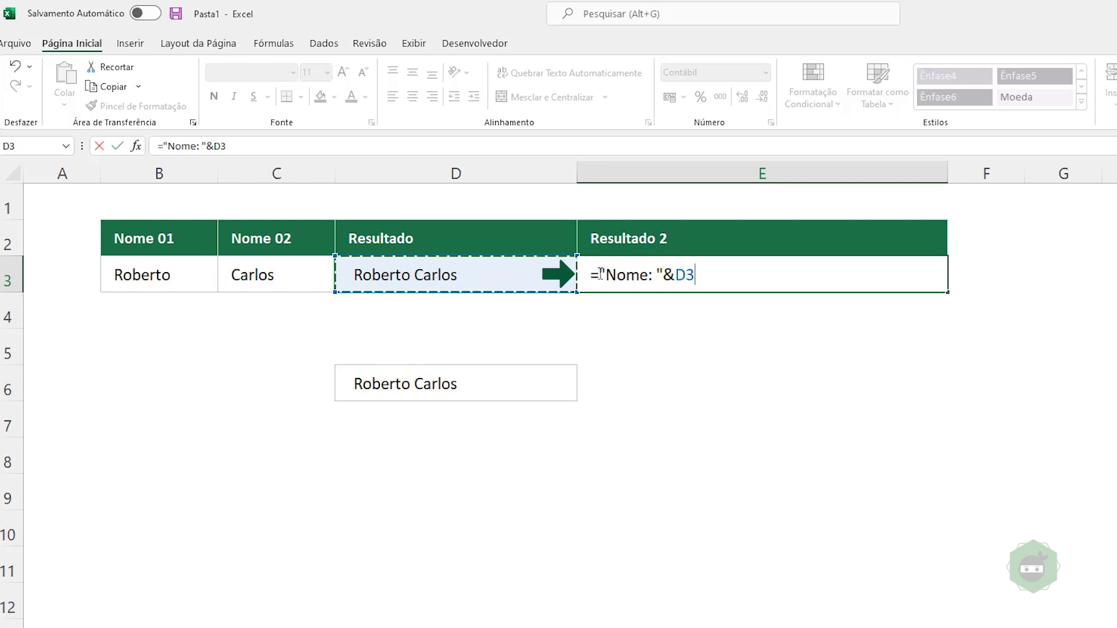
Step: Try an extra " "& piece, delete it, and commit ="Nome: "&D3 in E3
drag(601, 273, 708, 274)
click(641, 275)
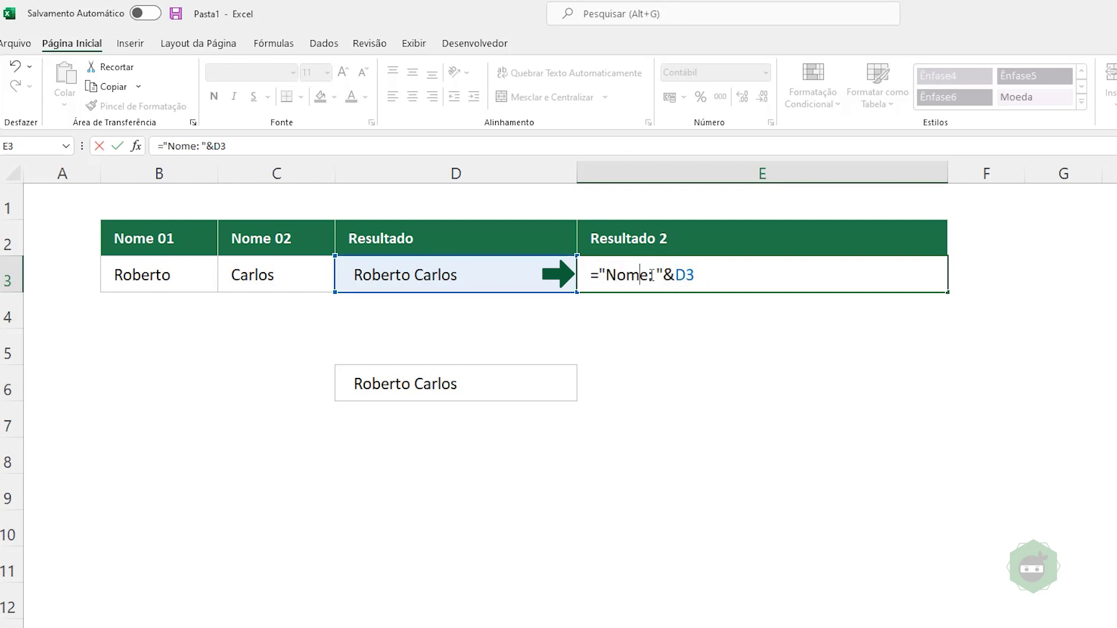
click(657, 274)
key(End)
text(" )
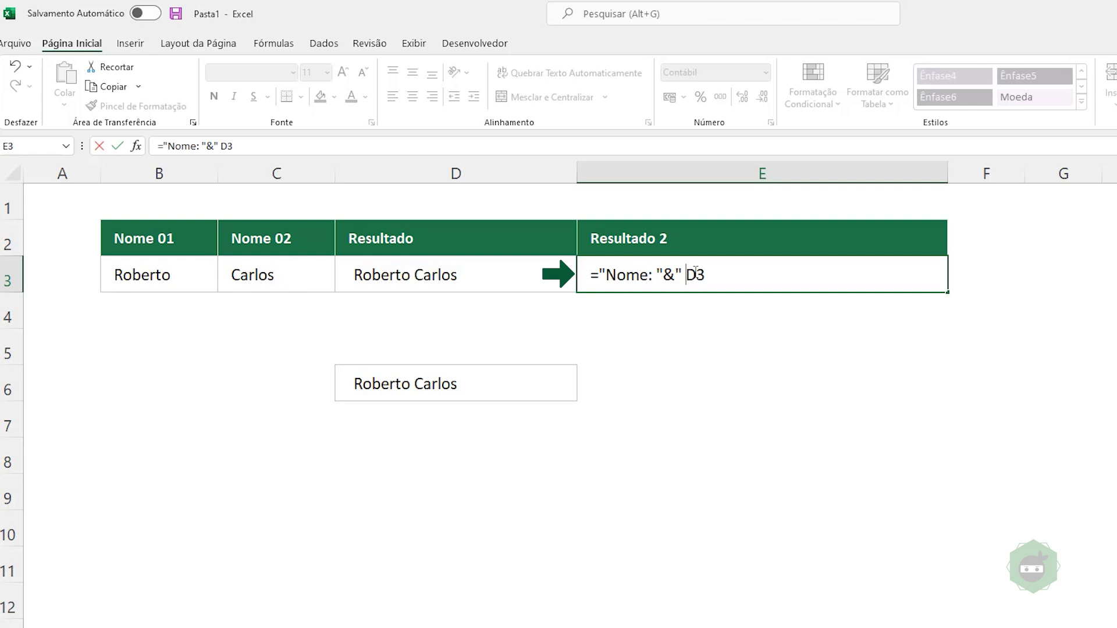
text("&)
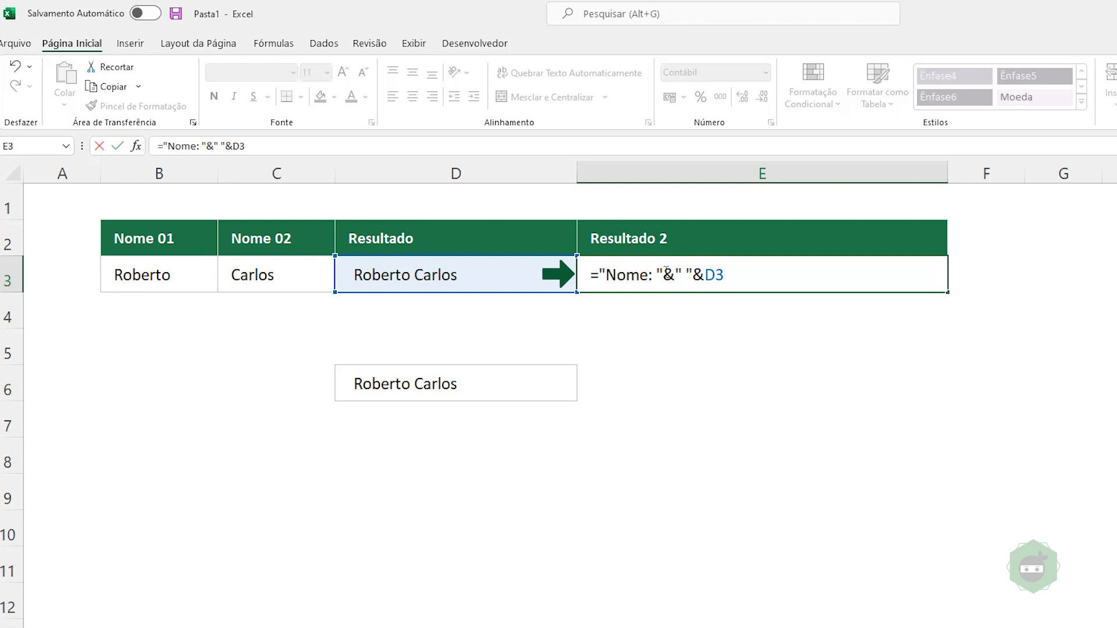
drag(664, 276, 695, 276)
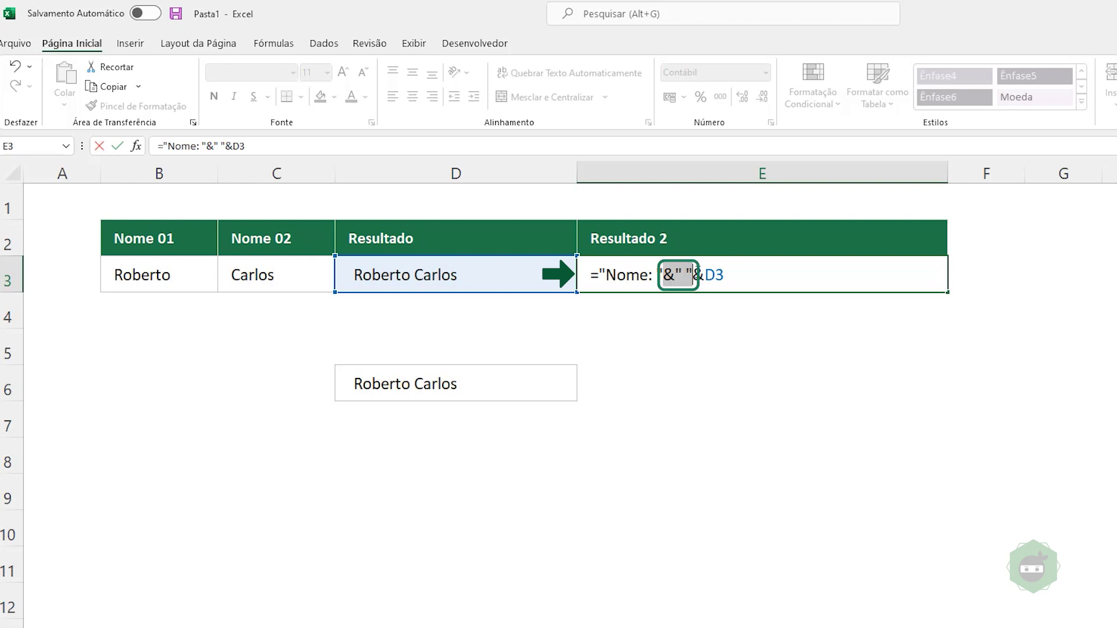
click(656, 273)
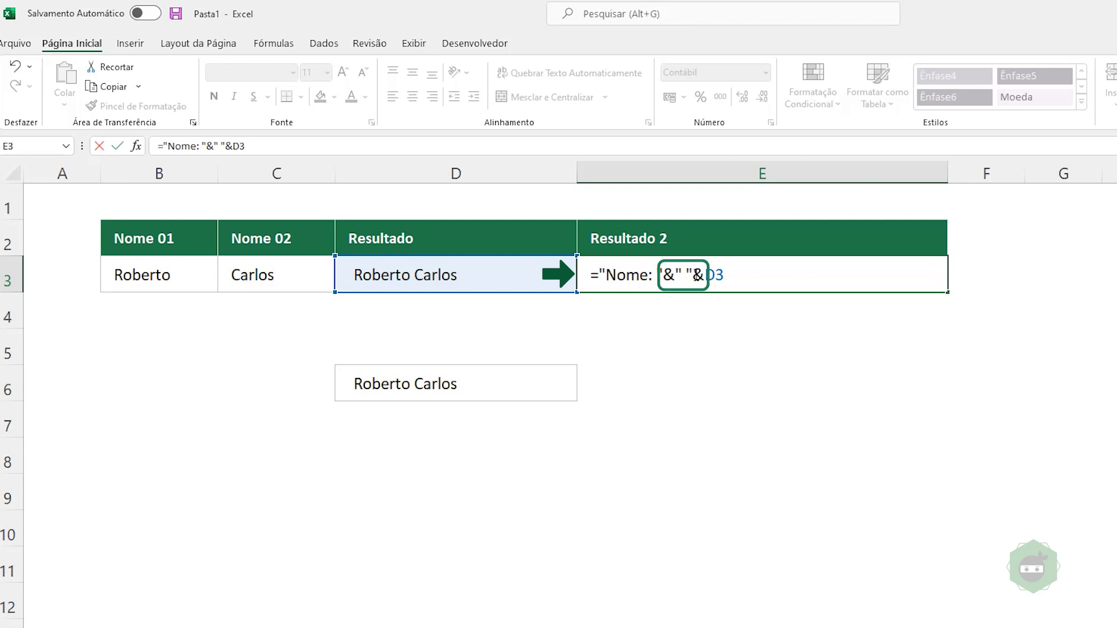
drag(696, 270, 664, 275)
key(Delete)
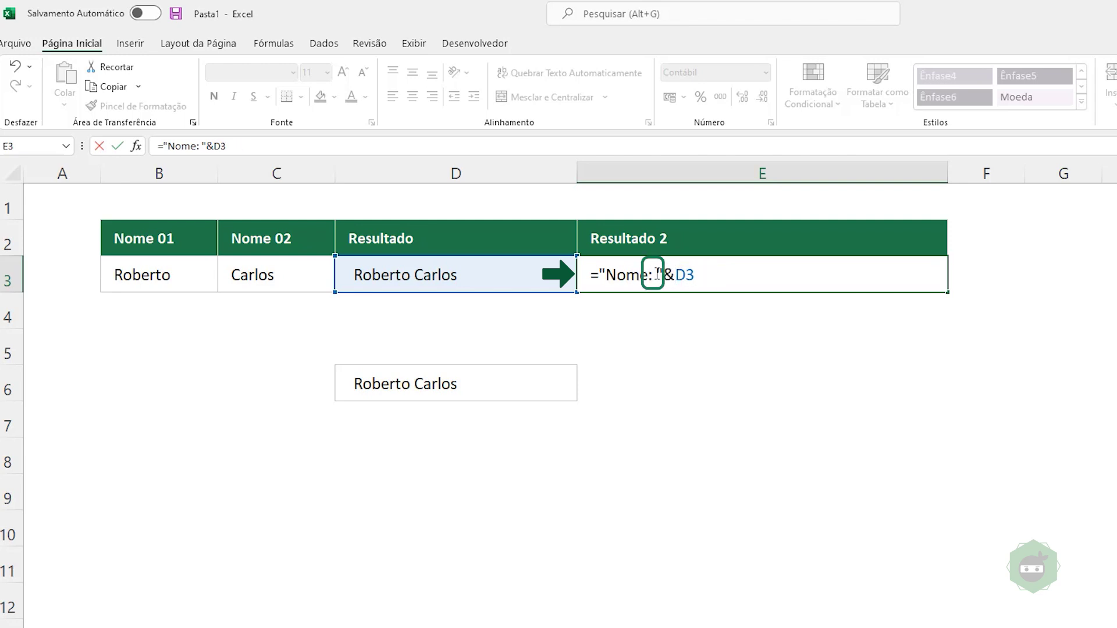
key(Return)
click(809, 275)
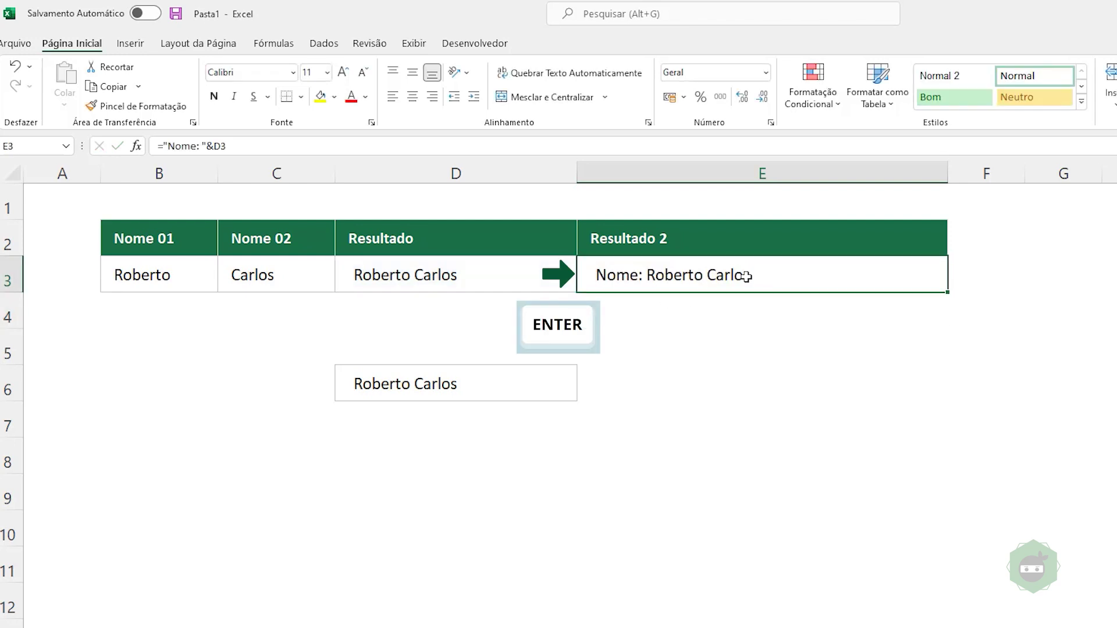
double_click(661, 274)
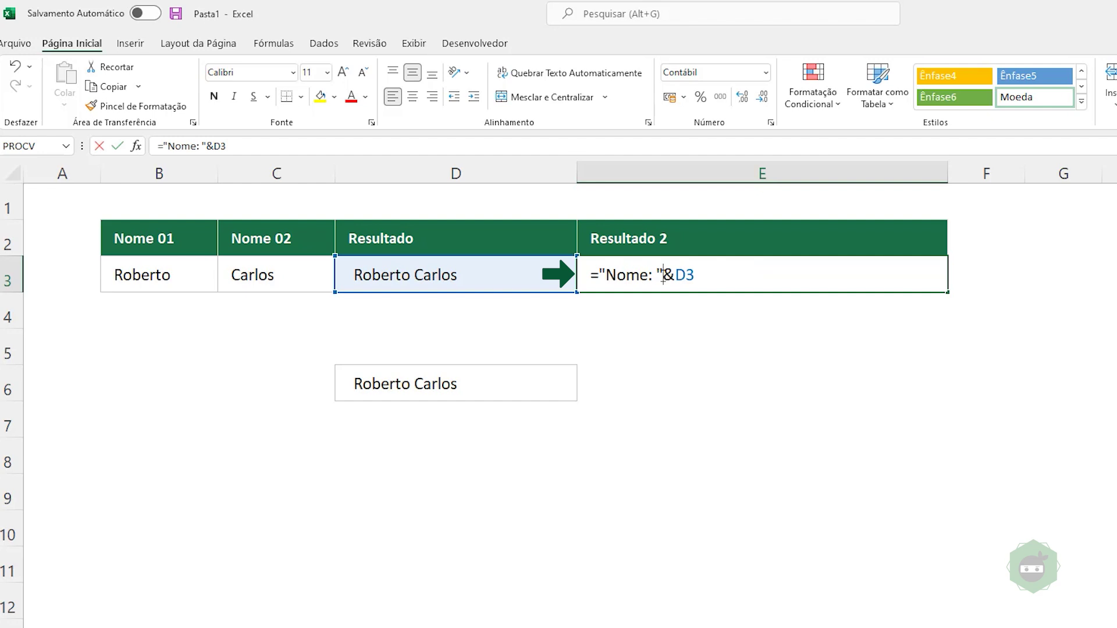
key(BackSpace)
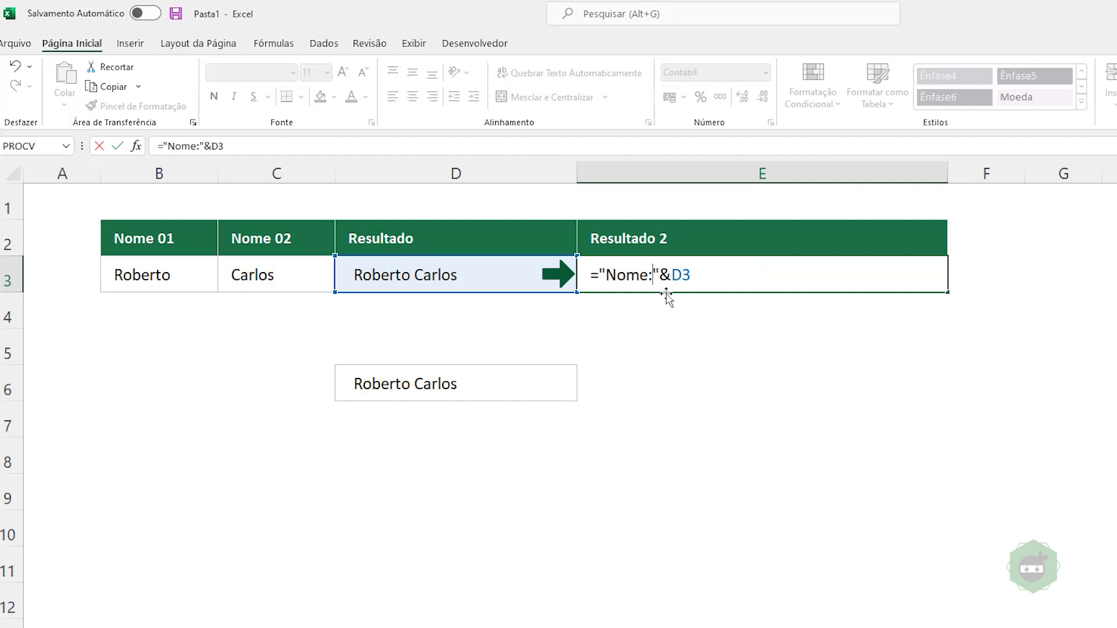
key(Return)
double_click(649, 278)
text(")
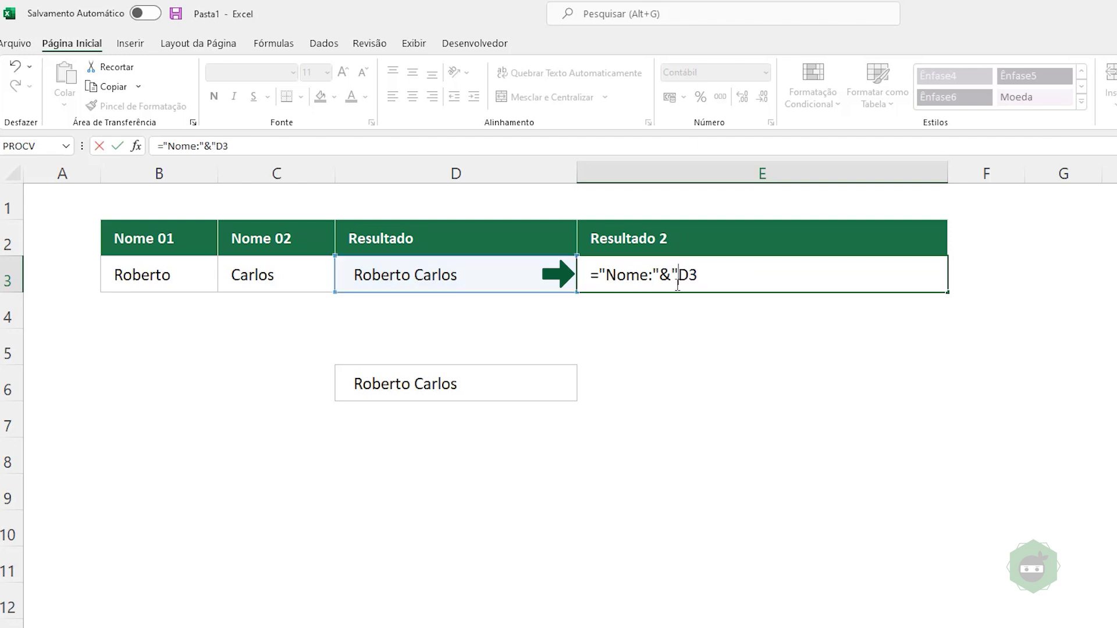
text( "&)
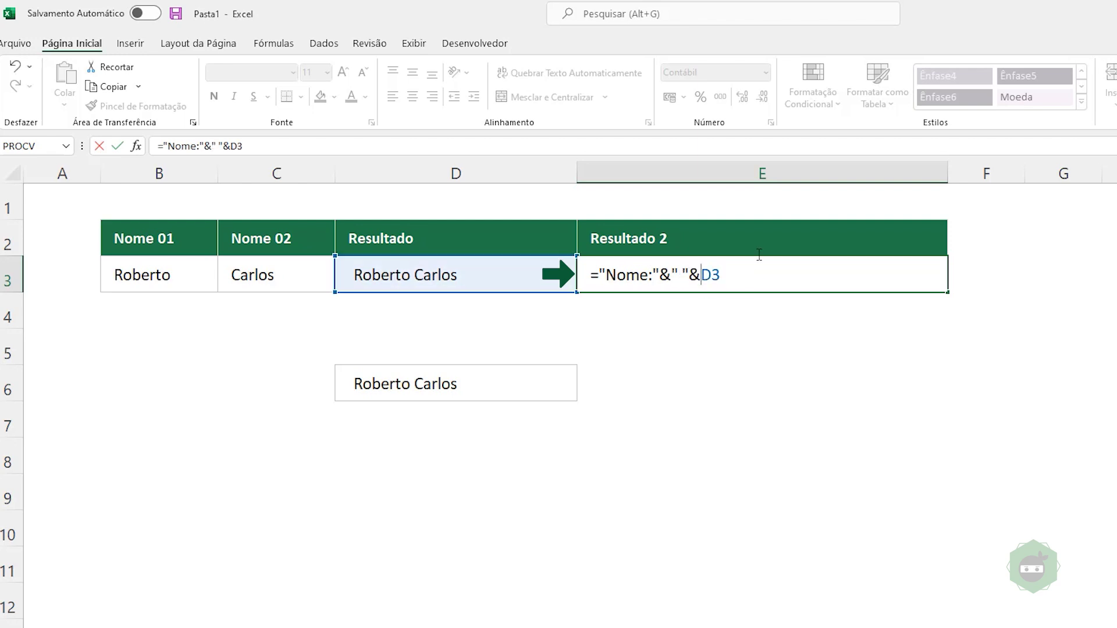
drag(660, 276, 704, 276)
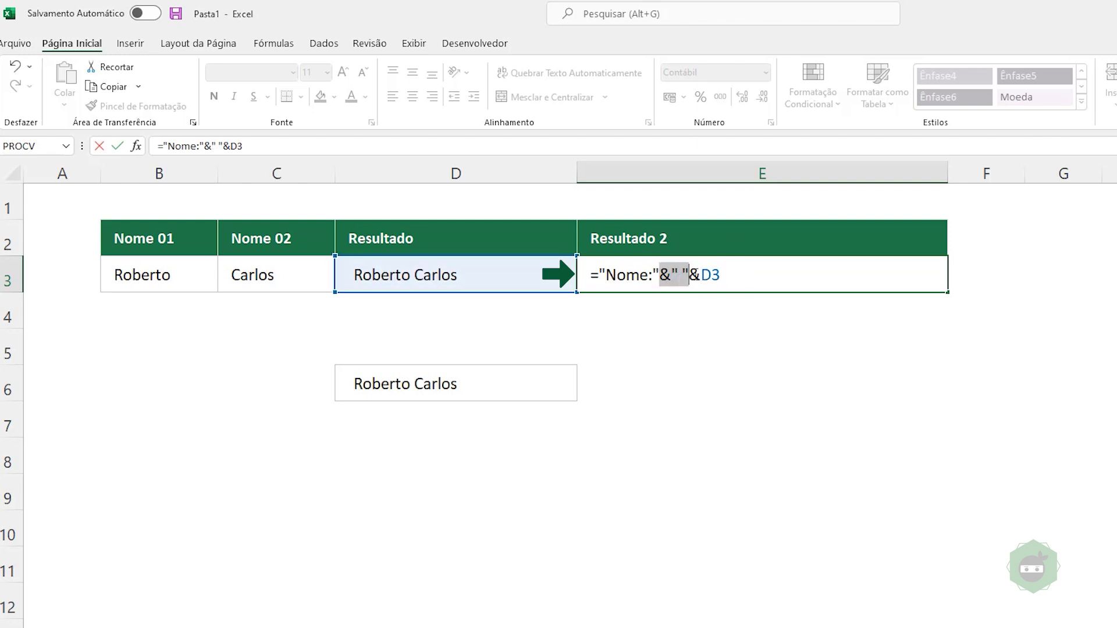
key(Return)
click(686, 278)
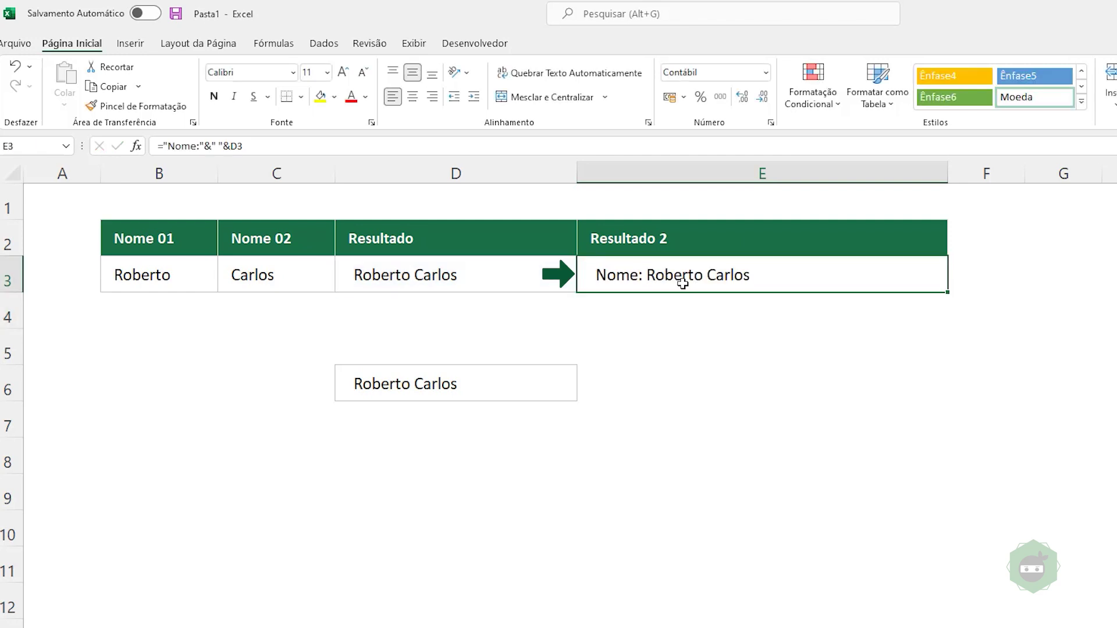
double_click(690, 277)
drag(701, 276, 672, 275)
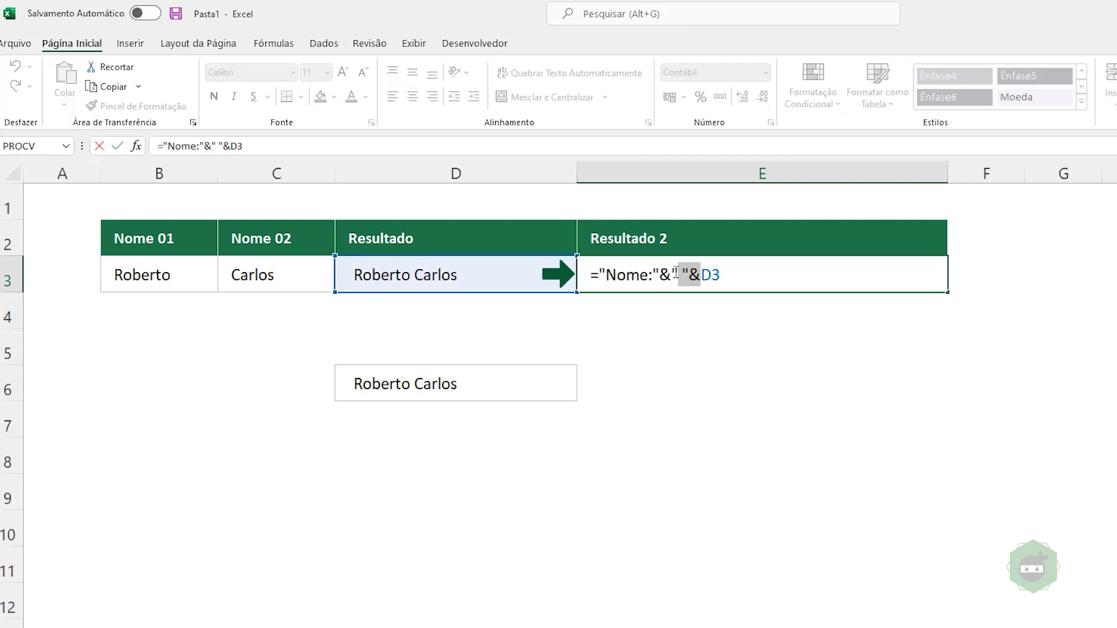
key(Delete)
click(654, 275)
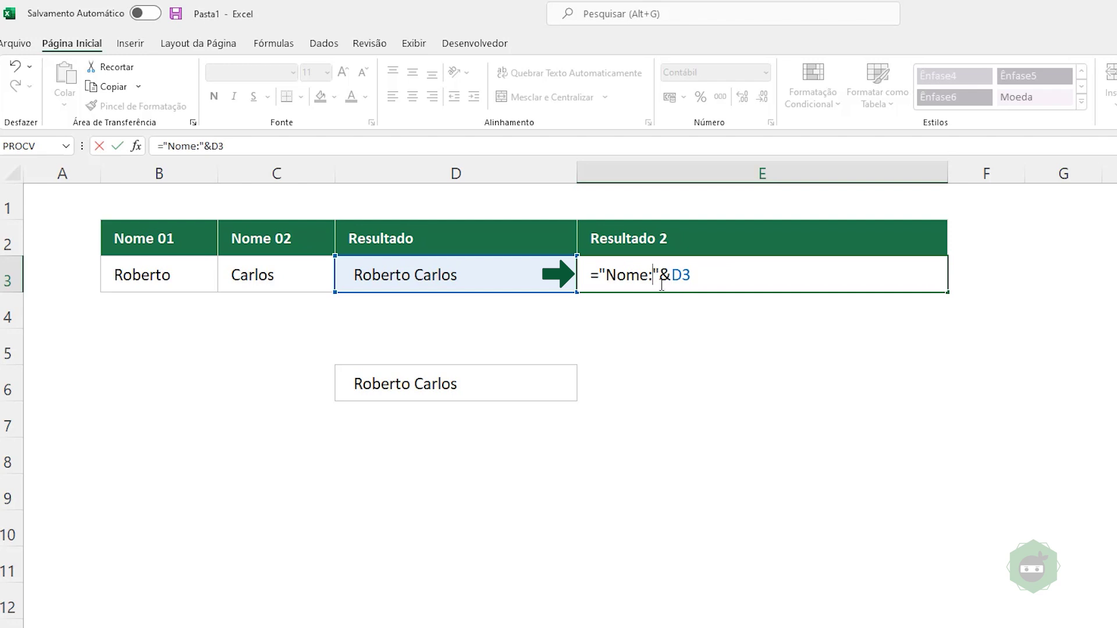
key(Return)
click(496, 389)
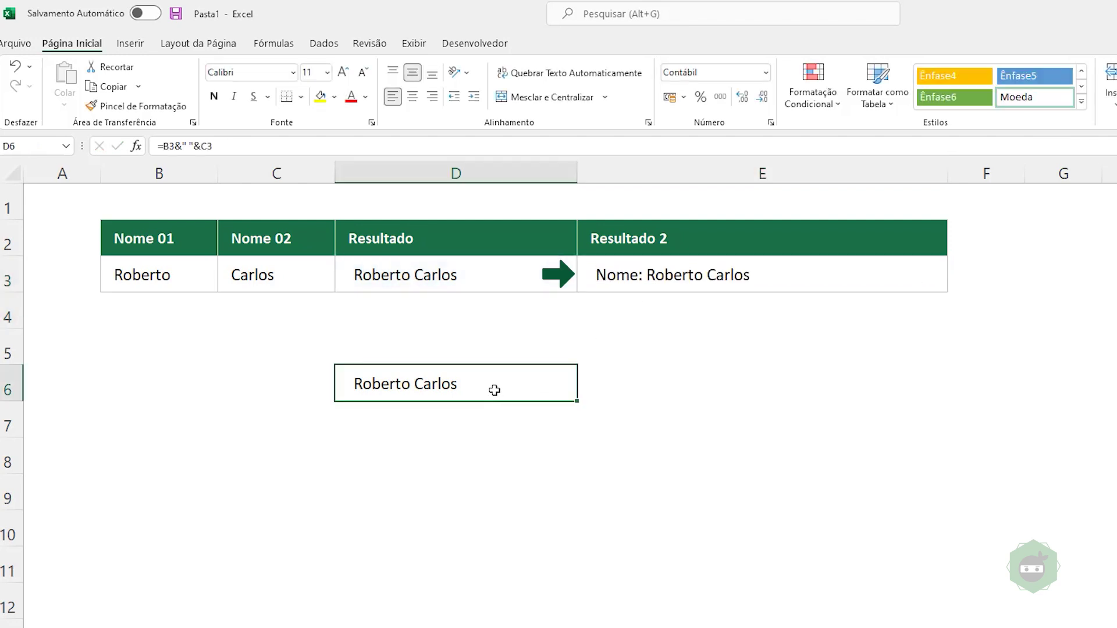
double_click(497, 388)
mouse_move(404, 384)
mouse_down()
mouse_move(388, 384)
mouse_move(411, 389)
mouse_up()
key(Return)
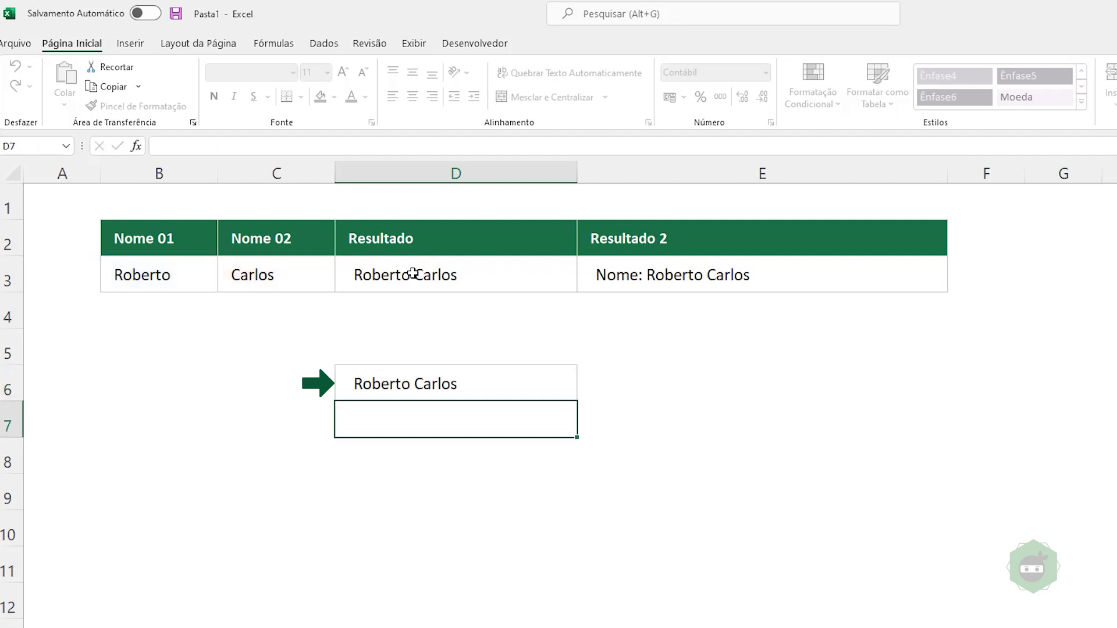
click(159, 239)
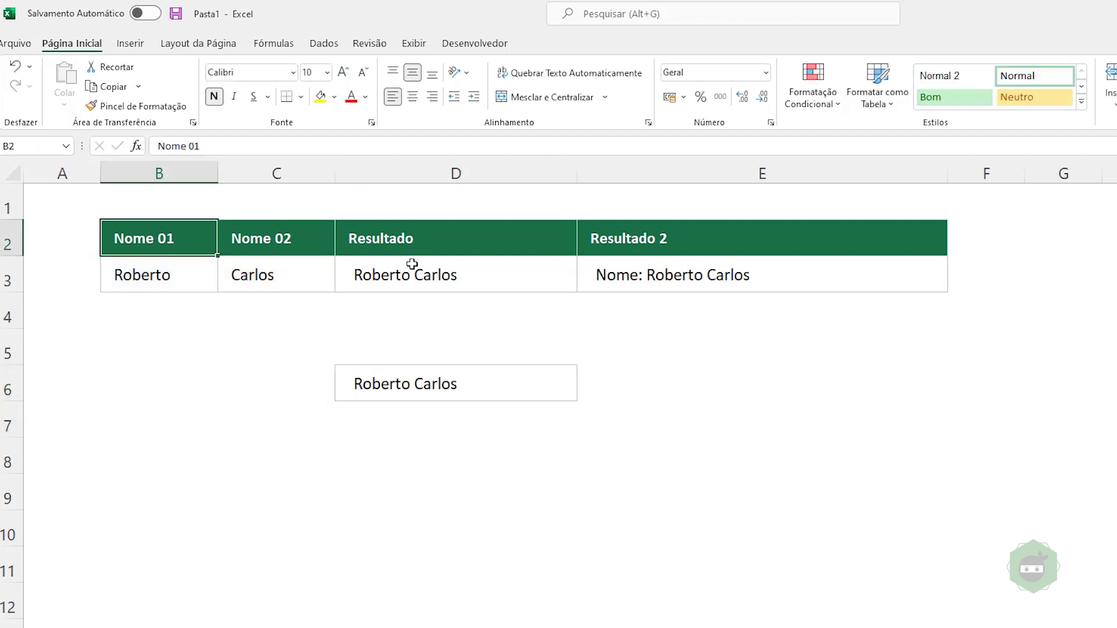